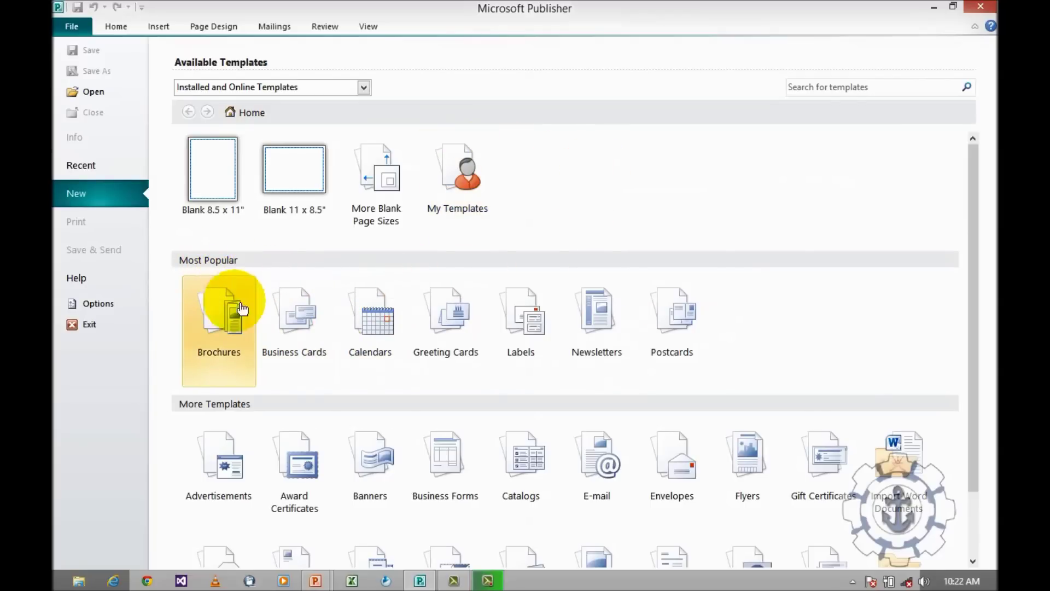
# Step: Open the Brochures templates and apply the Sienna color scheme to the Arrows brochure
pyautogui.click(230, 340)
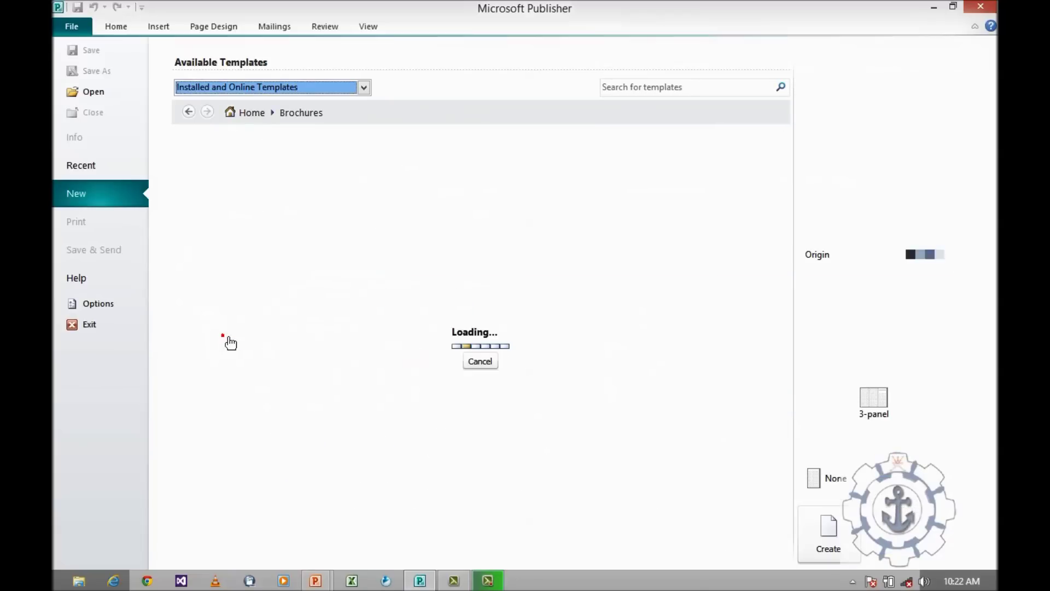
pyautogui.click(231, 342)
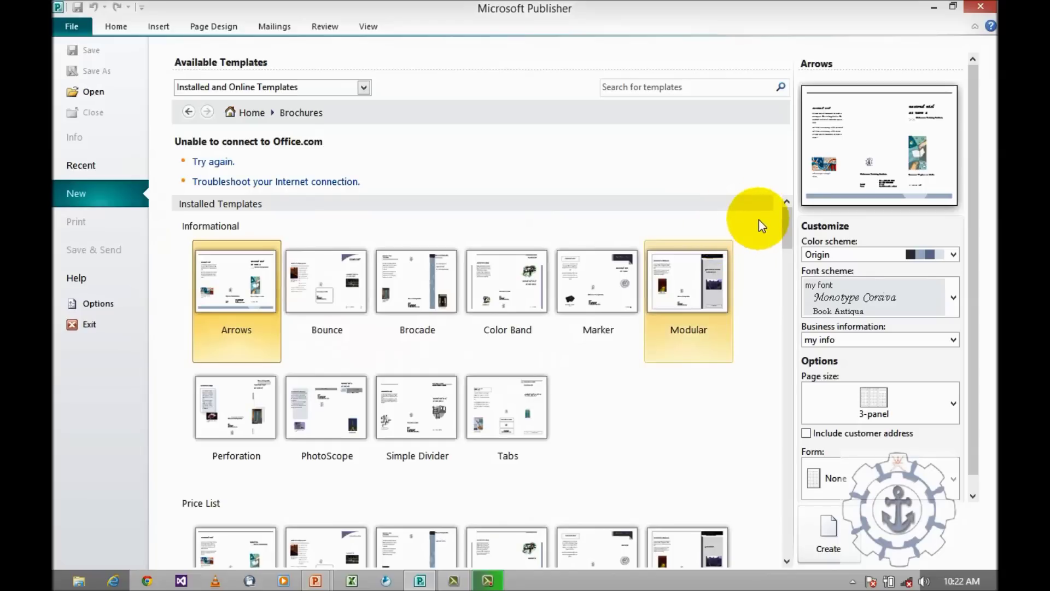
pyautogui.moveTo(784, 221)
pyautogui.mouseDown()
pyautogui.moveTo(782, 261)
pyautogui.moveTo(781, 218)
pyautogui.mouseUp()
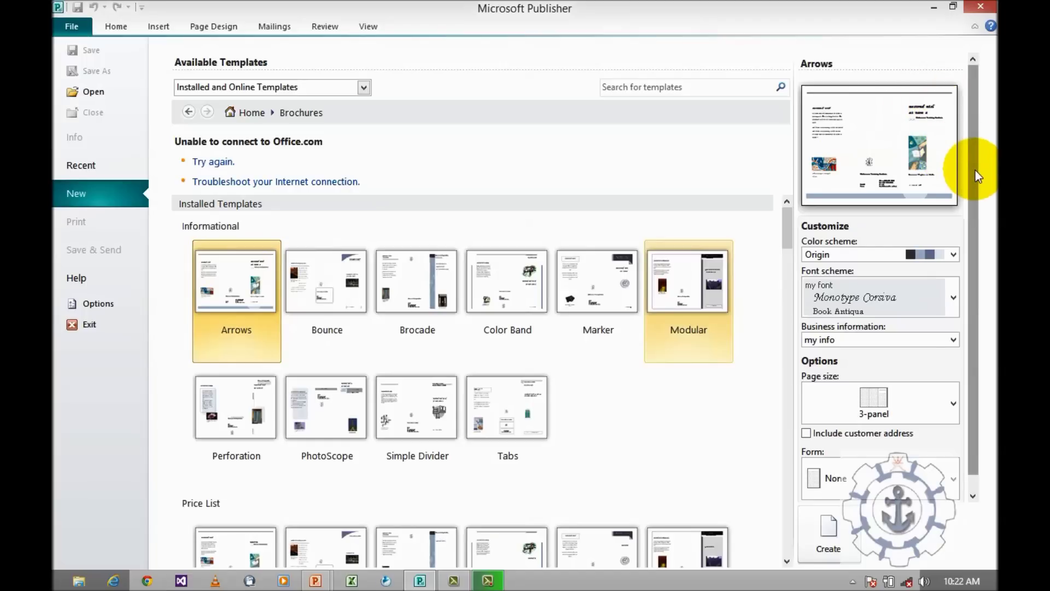
pyautogui.click(946, 255)
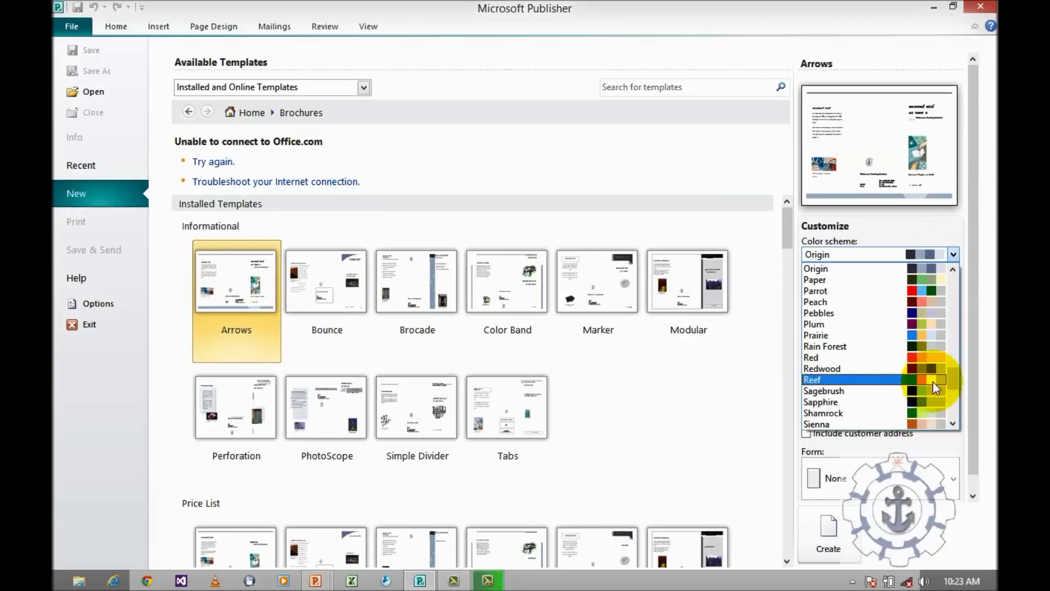
pyautogui.click(921, 425)
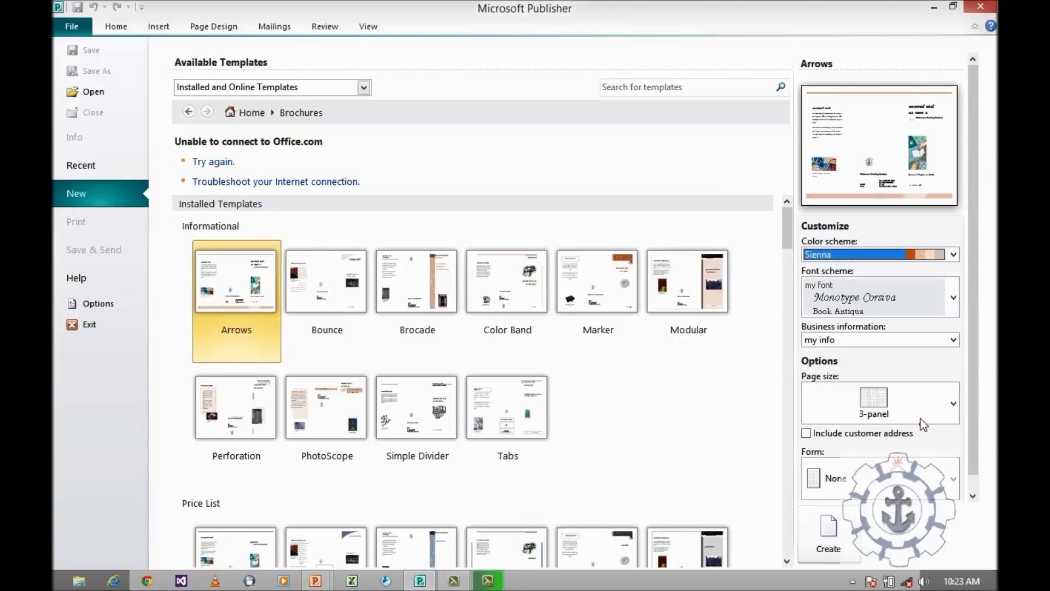
pyautogui.click(889, 297)
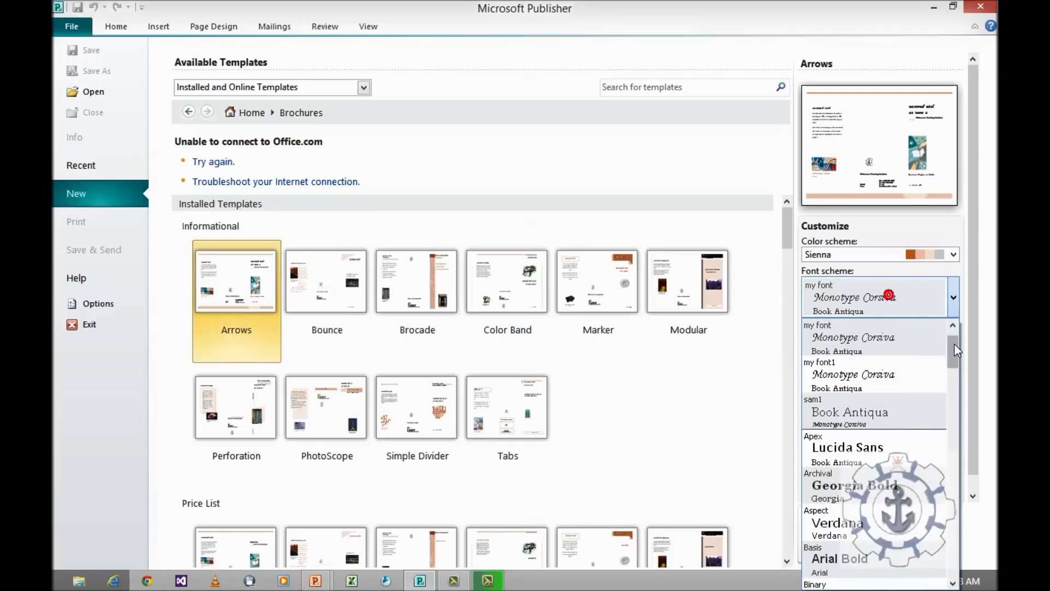
pyautogui.moveTo(954, 344); pyautogui.dragTo(945, 569)
pyautogui.click(929, 581)
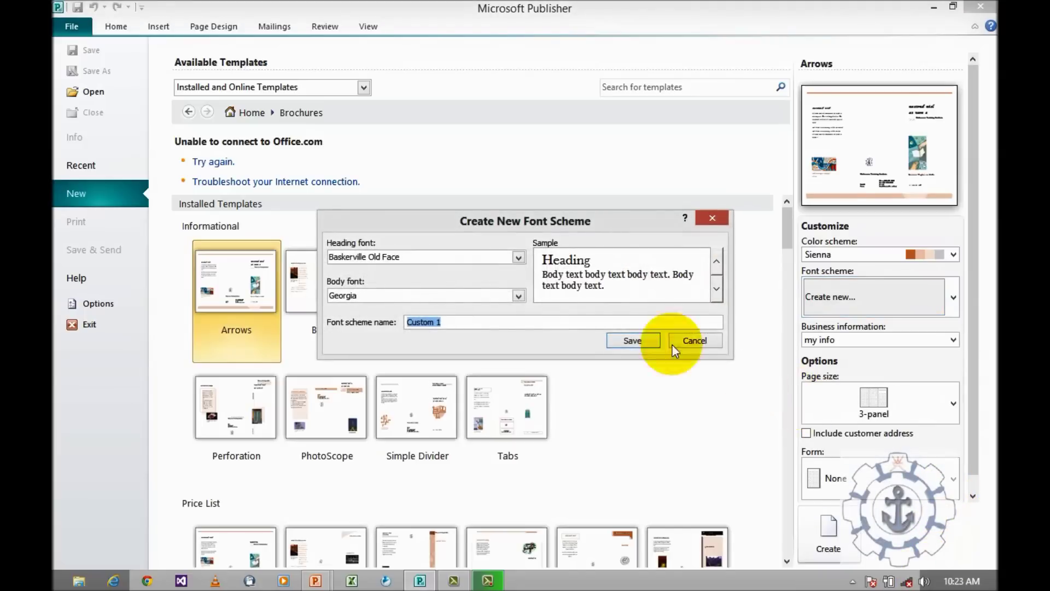
pyautogui.click(714, 220)
pyautogui.click(953, 297)
pyautogui.moveTo(947, 379); pyautogui.dragTo(951, 563)
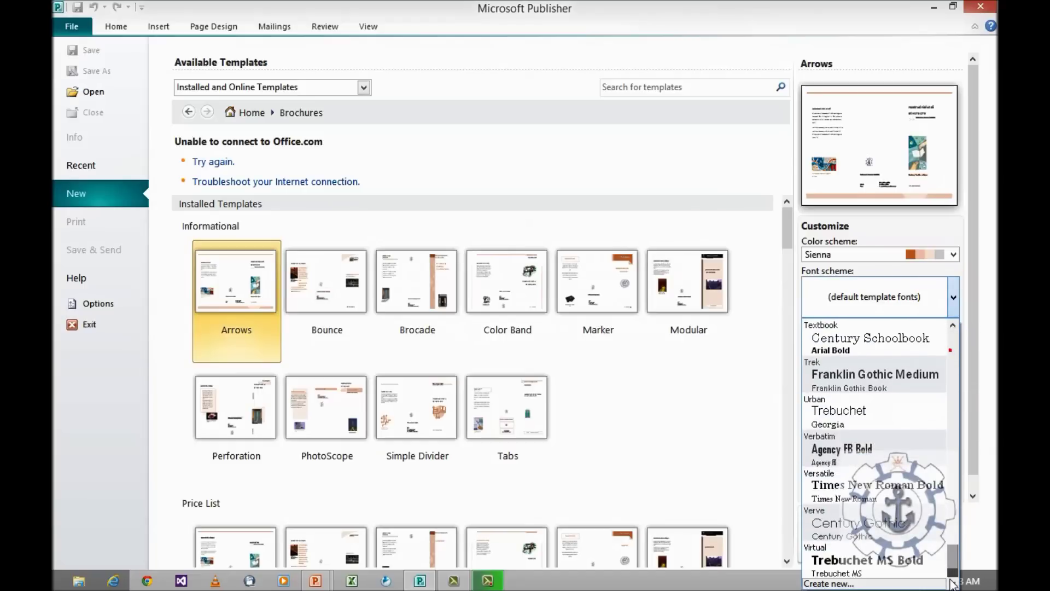
pyautogui.click(840, 584)
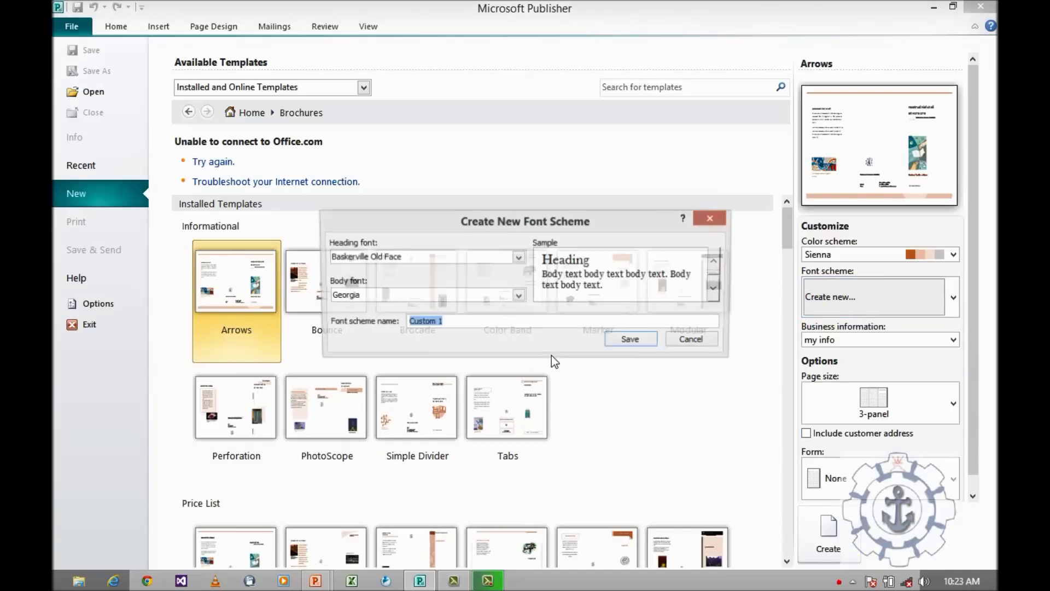
pyautogui.click(421, 265)
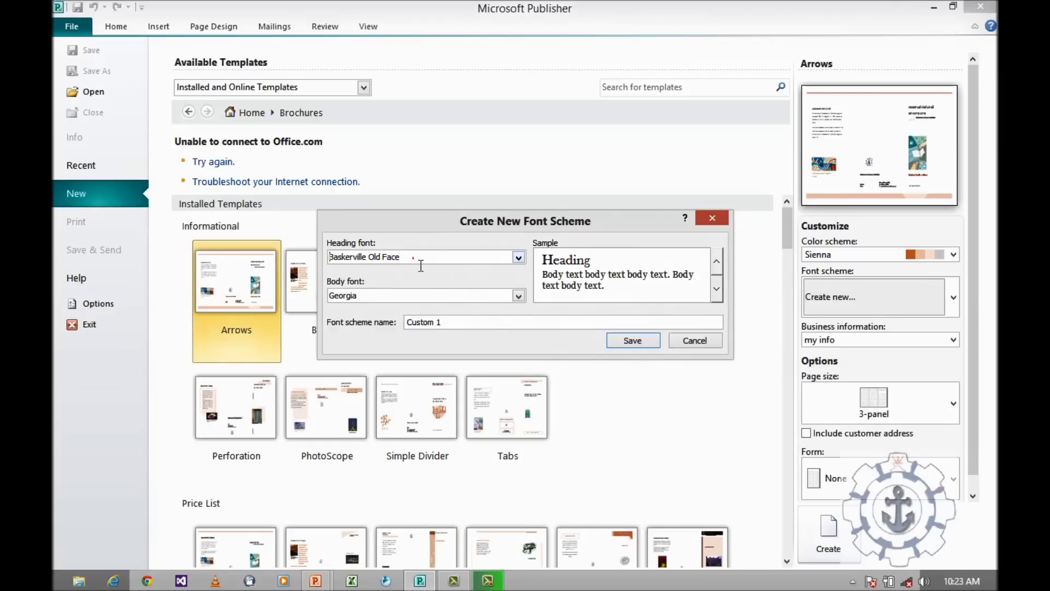
pyautogui.click(387, 304)
pyautogui.click(429, 323)
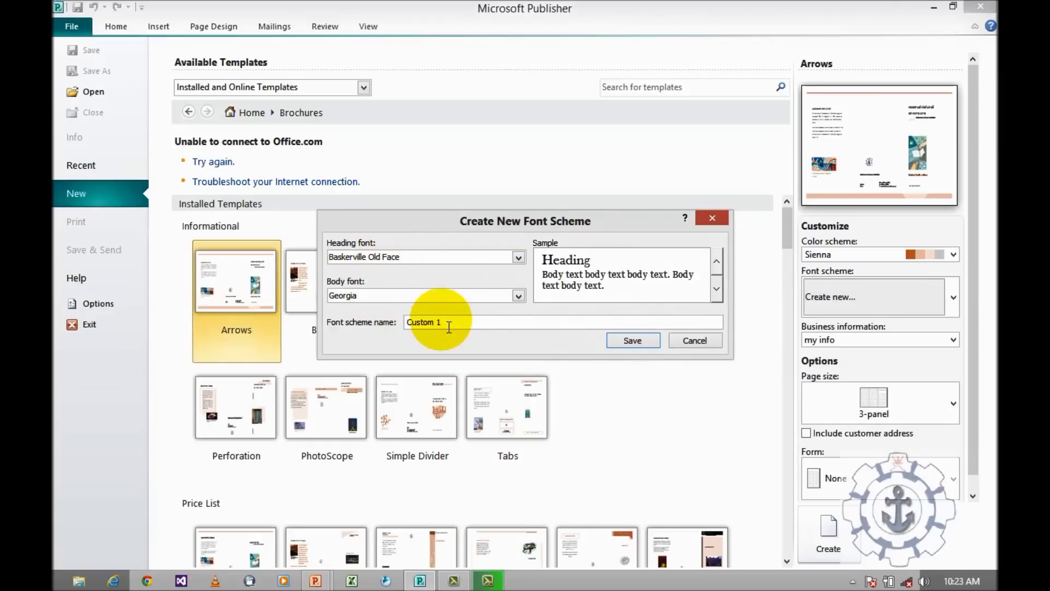
pyautogui.click(678, 342)
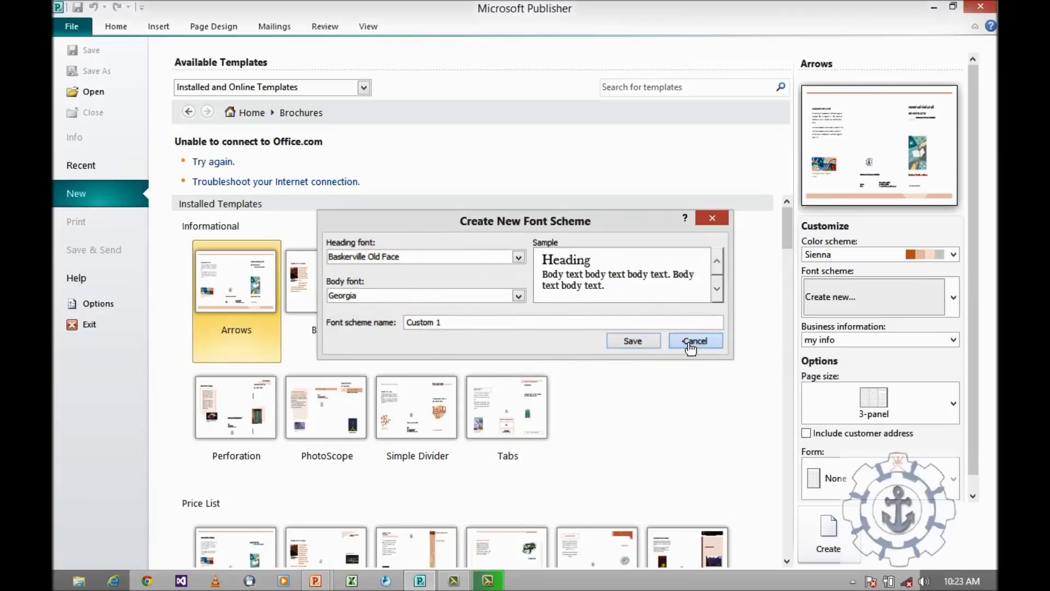
# Step: Set the brochure's font scheme to my font, which pairs Monotype Corsiva with Book Antiqua
pyautogui.click(815, 302)
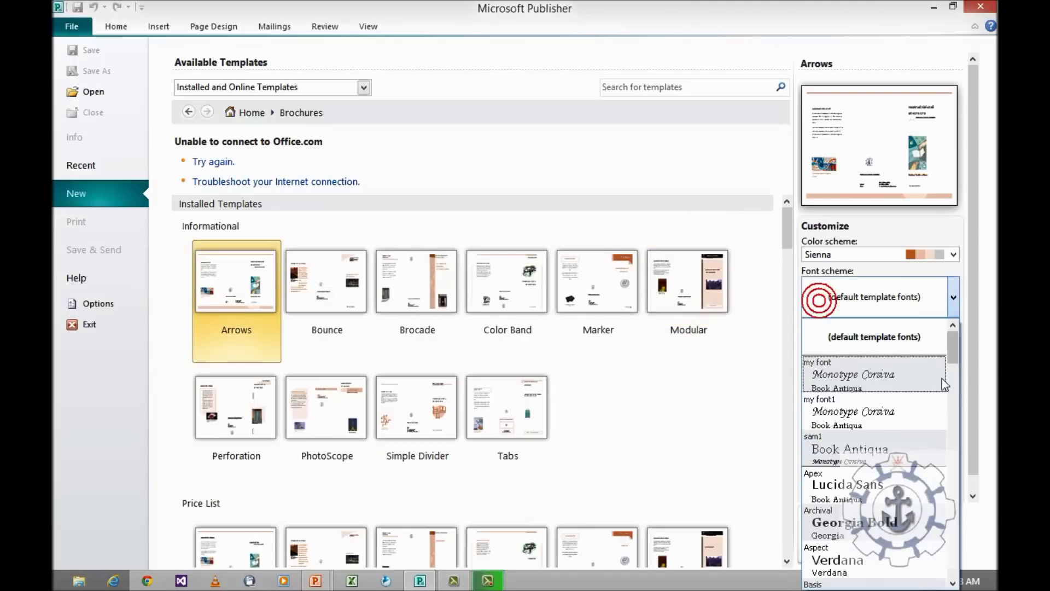
pyautogui.click(825, 372)
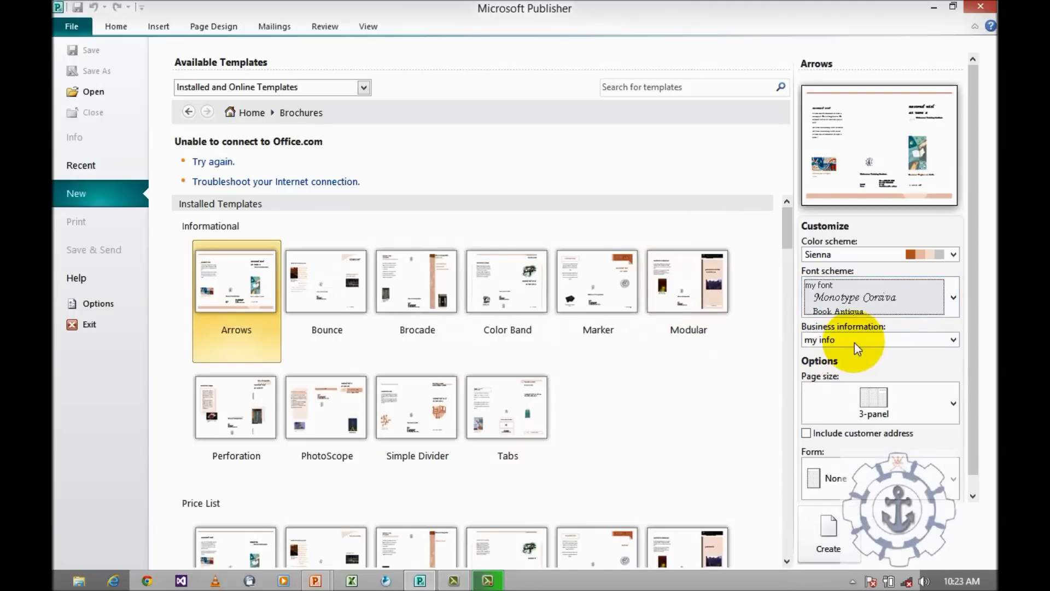
pyautogui.click(937, 343)
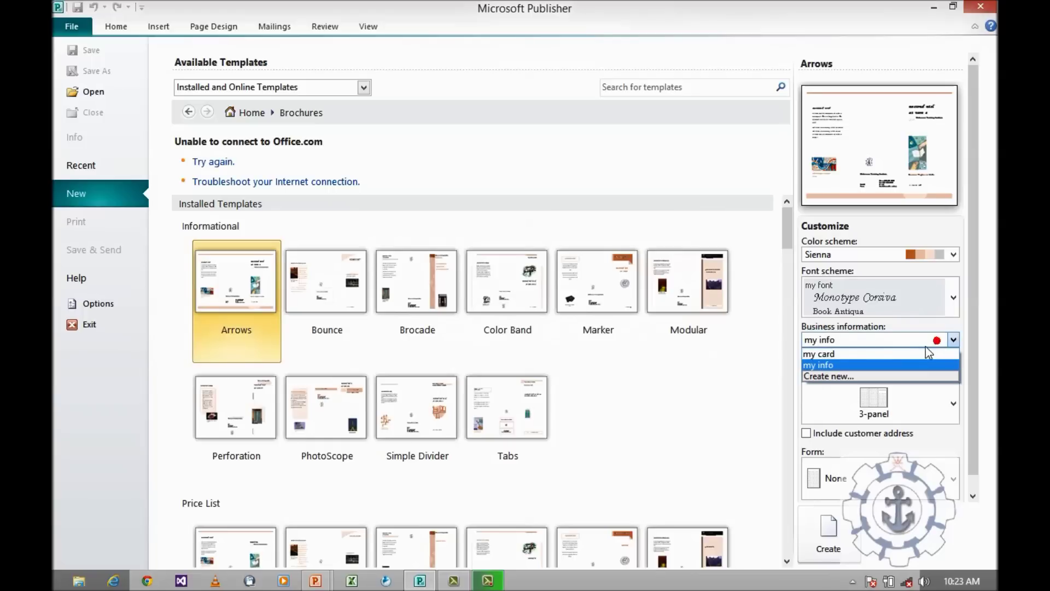
pyautogui.click(907, 360)
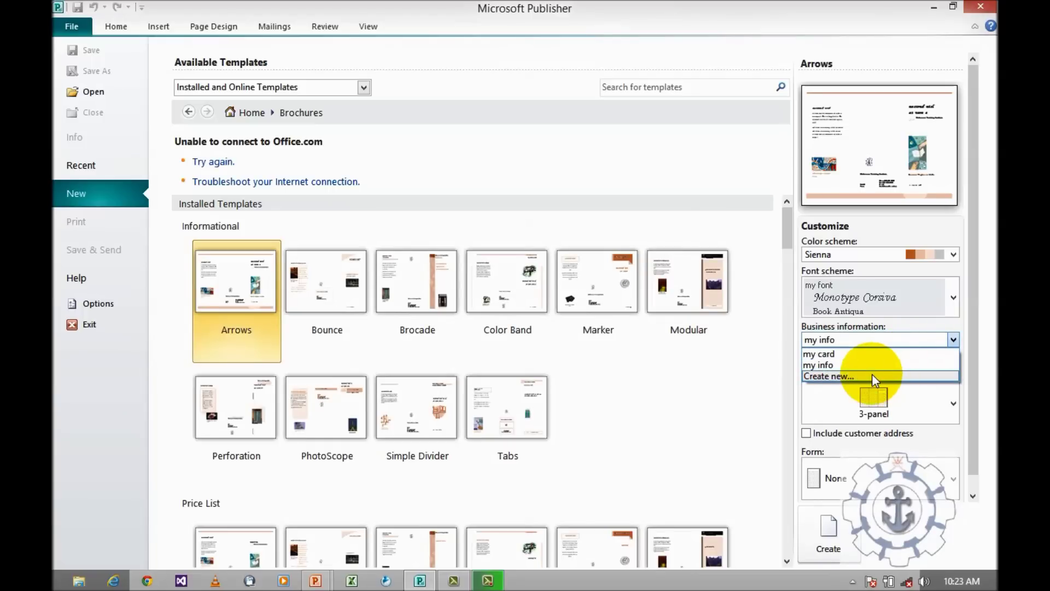
pyautogui.click(837, 376)
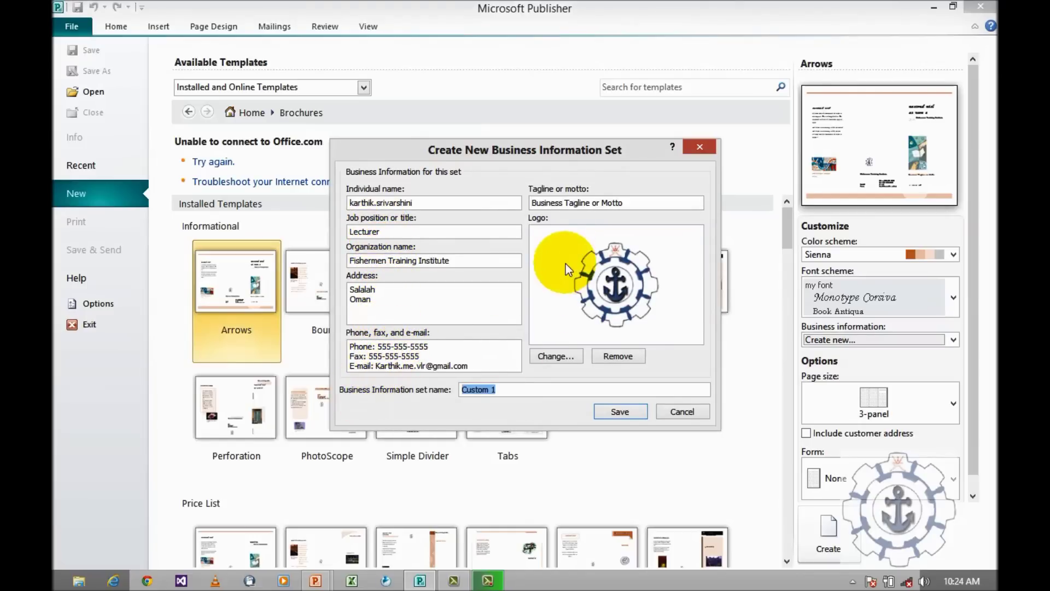
pyautogui.click(592, 211)
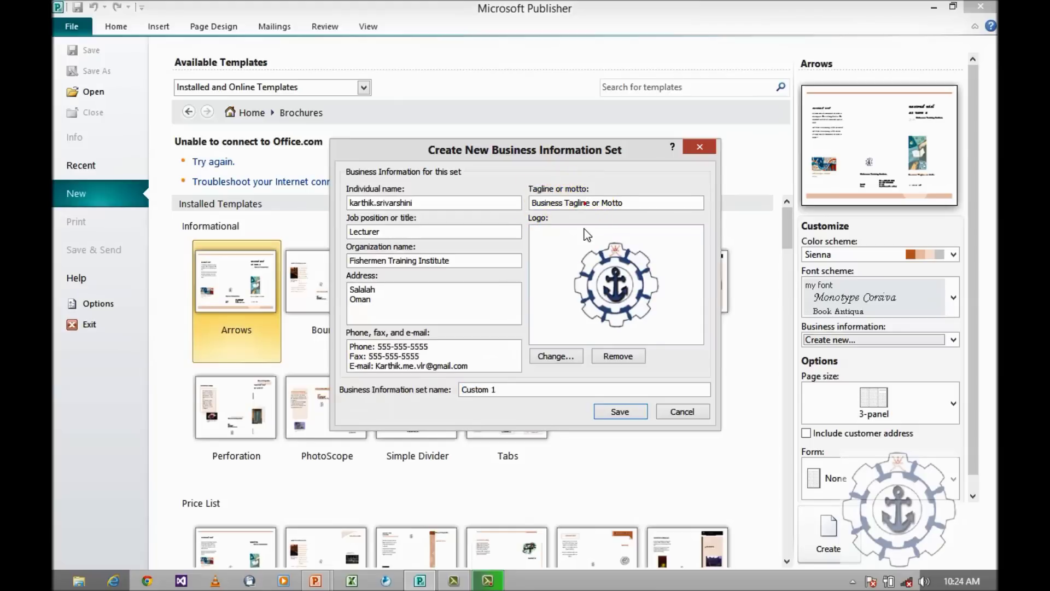
pyautogui.click(535, 396)
pyautogui.moveTo(535, 396); pyautogui.dragTo(462, 394)
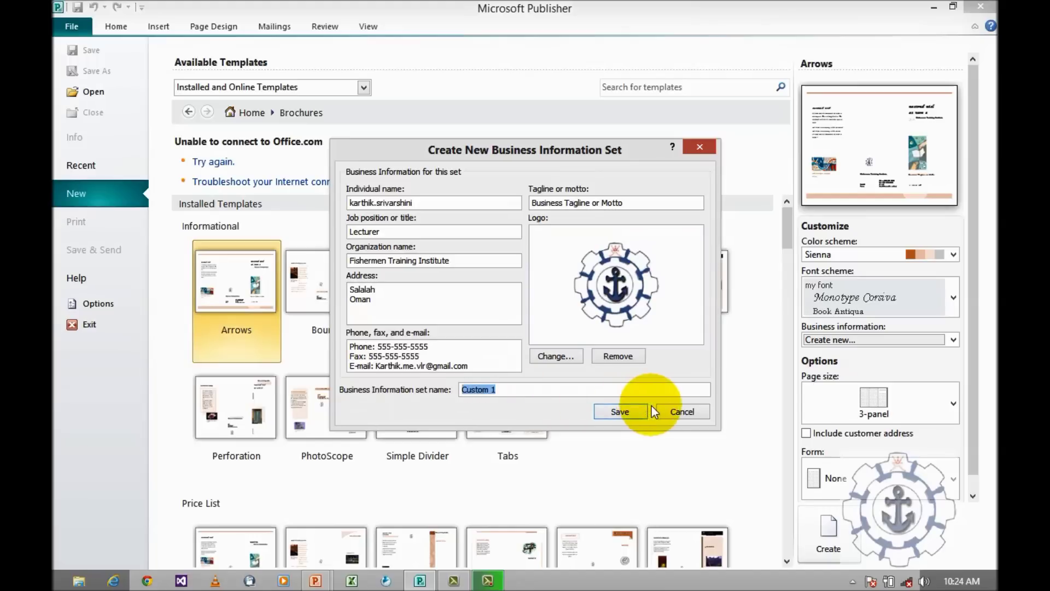
pyautogui.click(668, 408)
# Step: Set the brochure's business information to my card and its page size to 3-panel
pyautogui.click(826, 339)
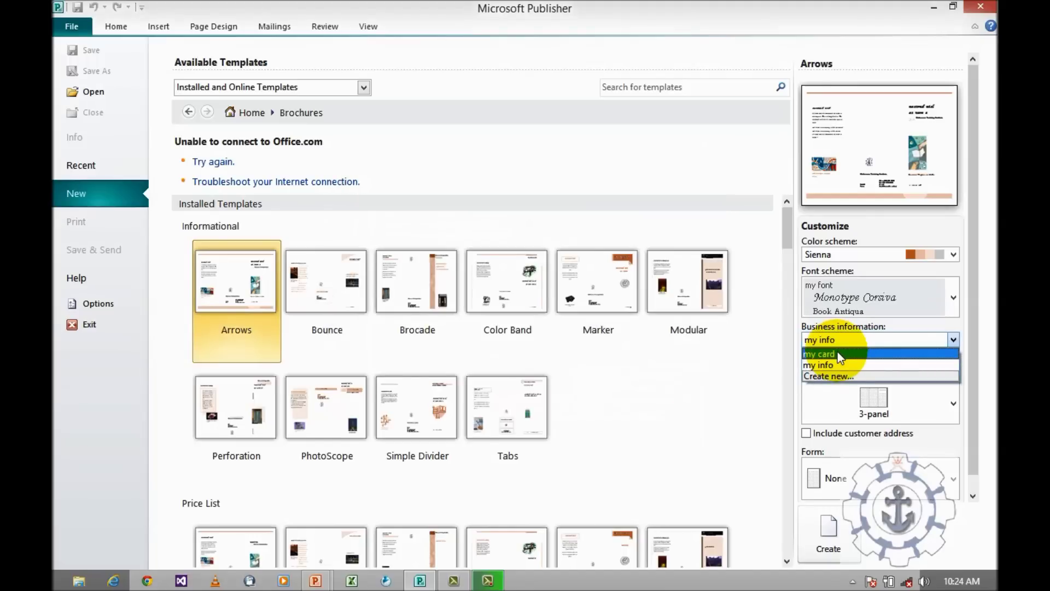
pyautogui.click(836, 354)
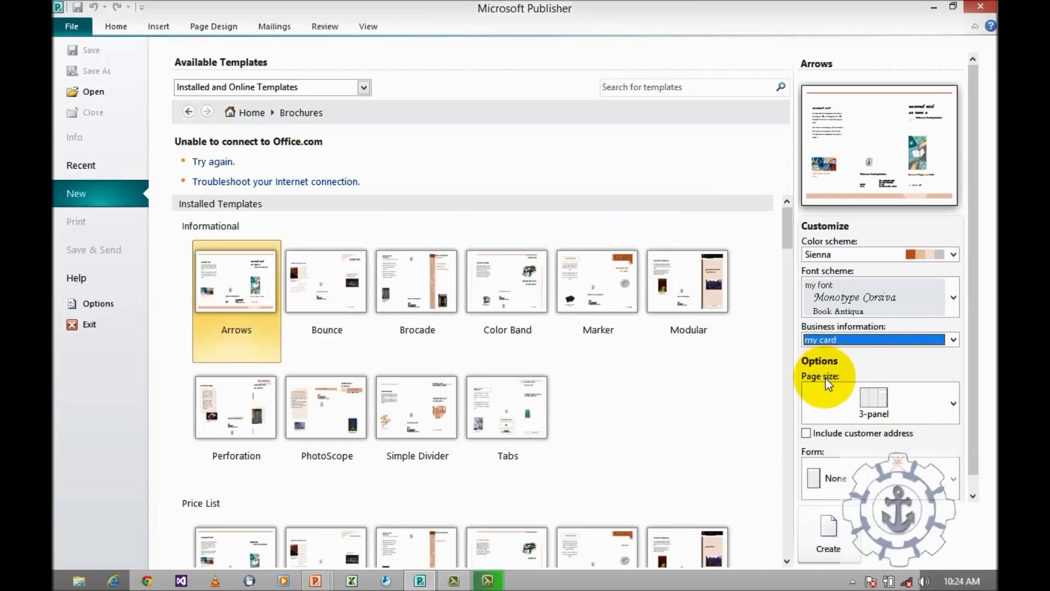
pyautogui.click(952, 405)
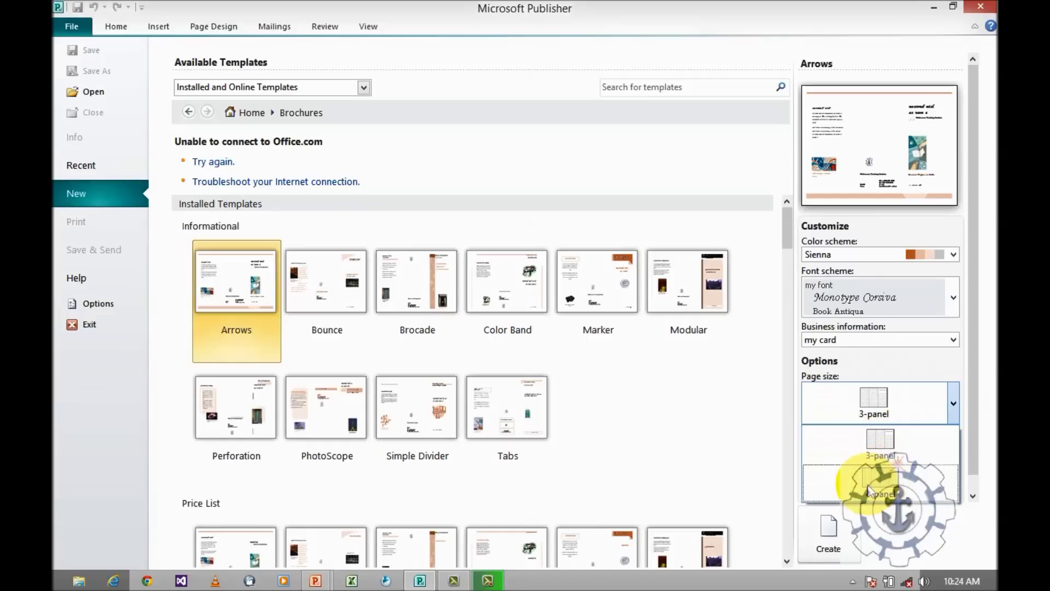
pyautogui.click(886, 457)
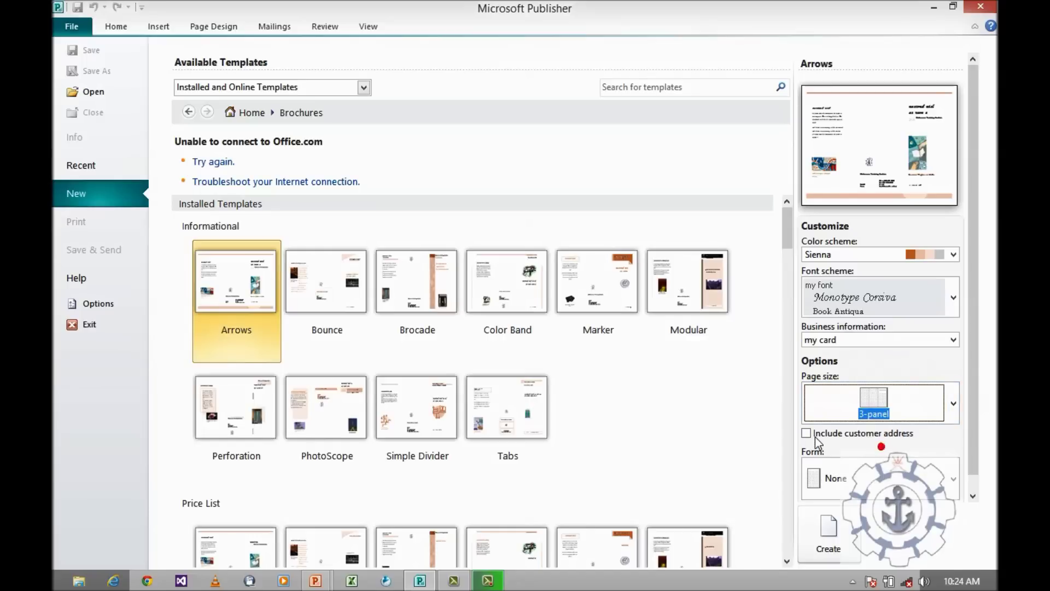
# Step: Include the customer address with the form set to None, and create the brochure from the Arrows template
pyautogui.click(808, 434)
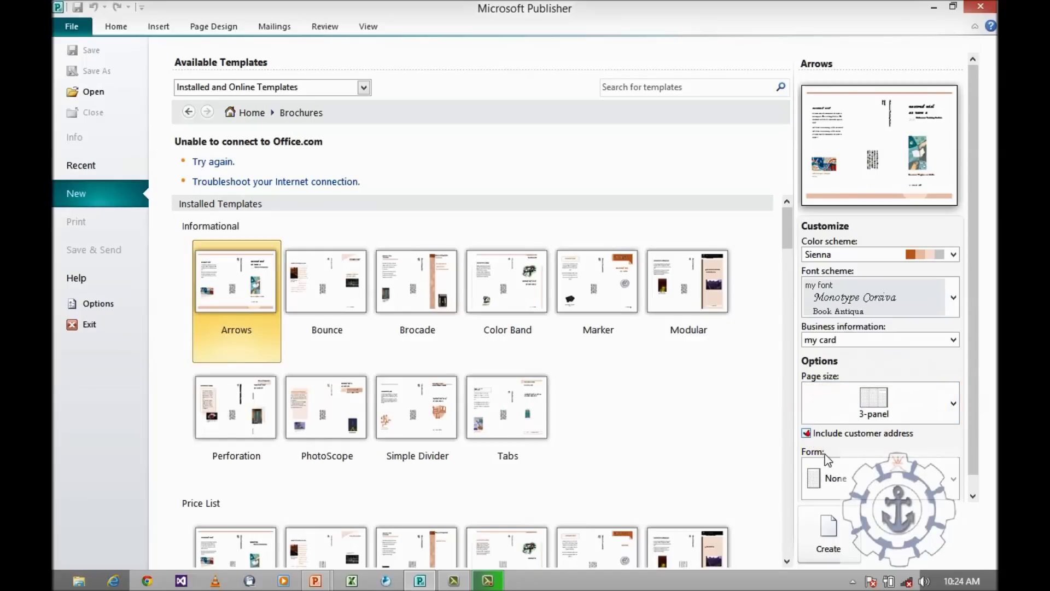
pyautogui.click(756, 456)
pyautogui.click(873, 472)
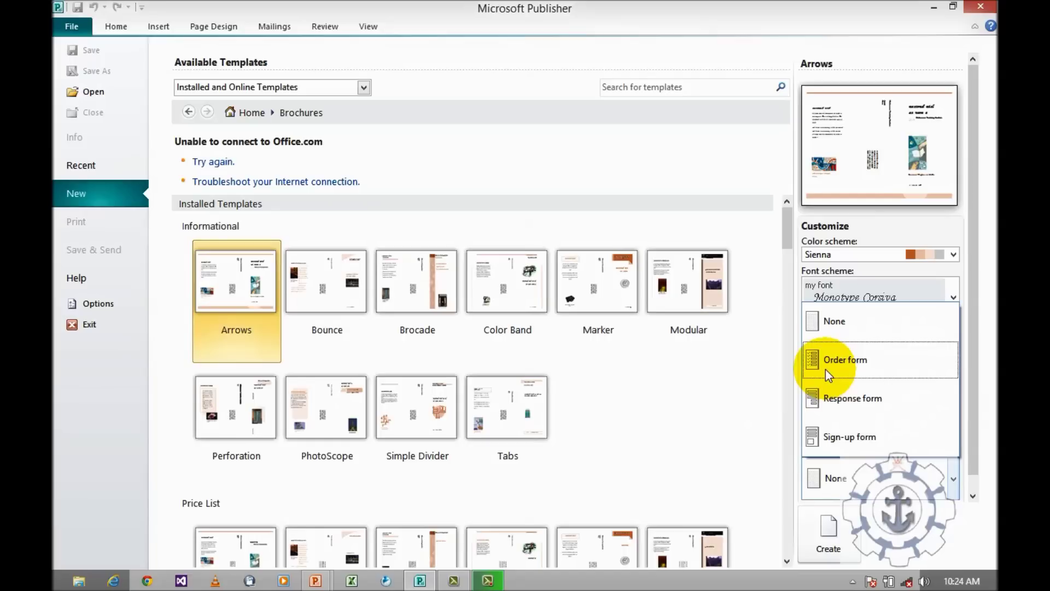
pyautogui.click(857, 406)
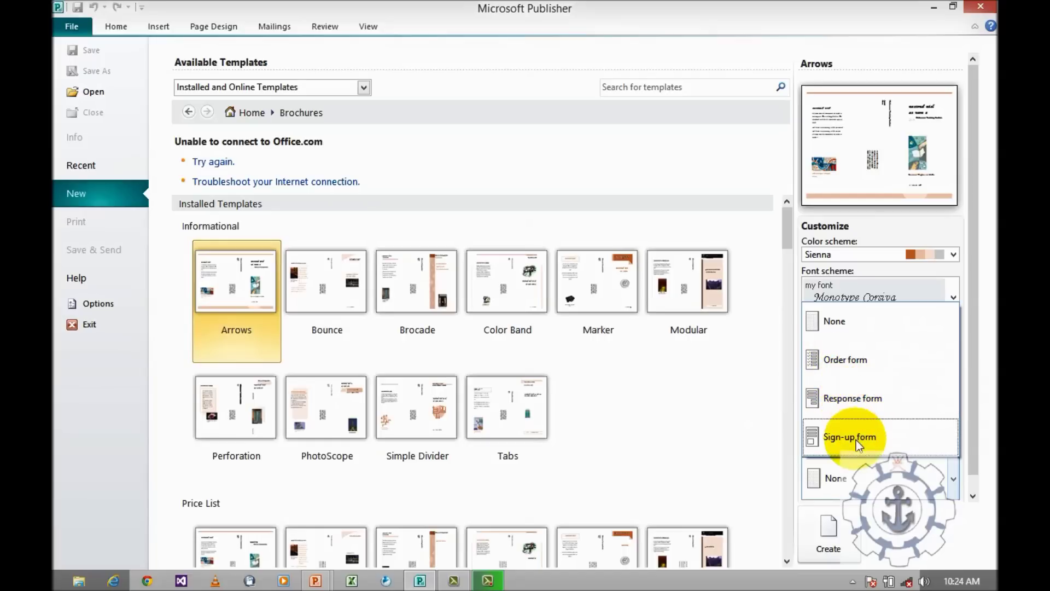
pyautogui.click(832, 326)
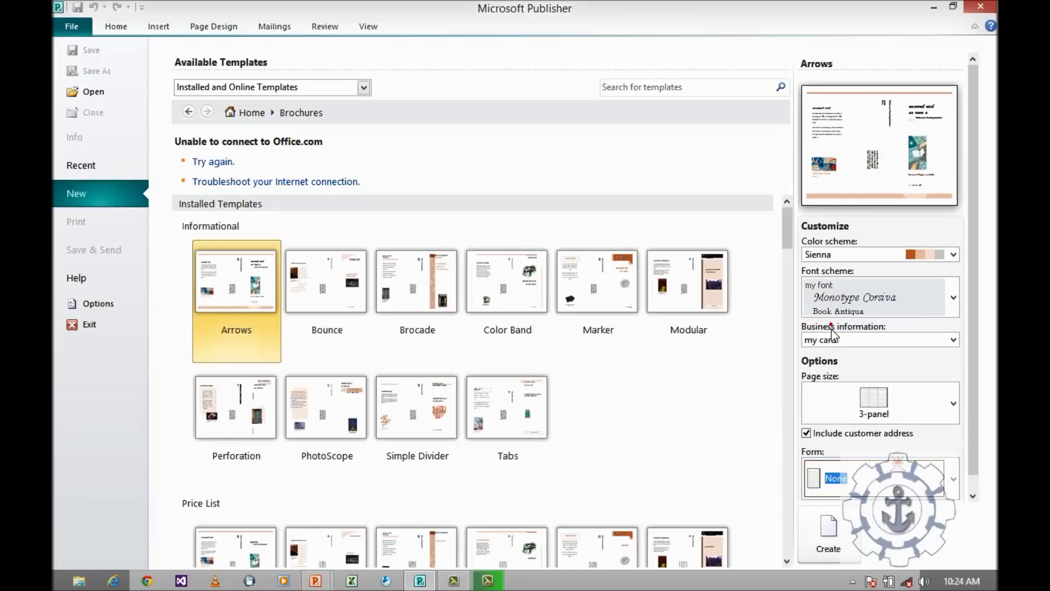
pyautogui.click(846, 536)
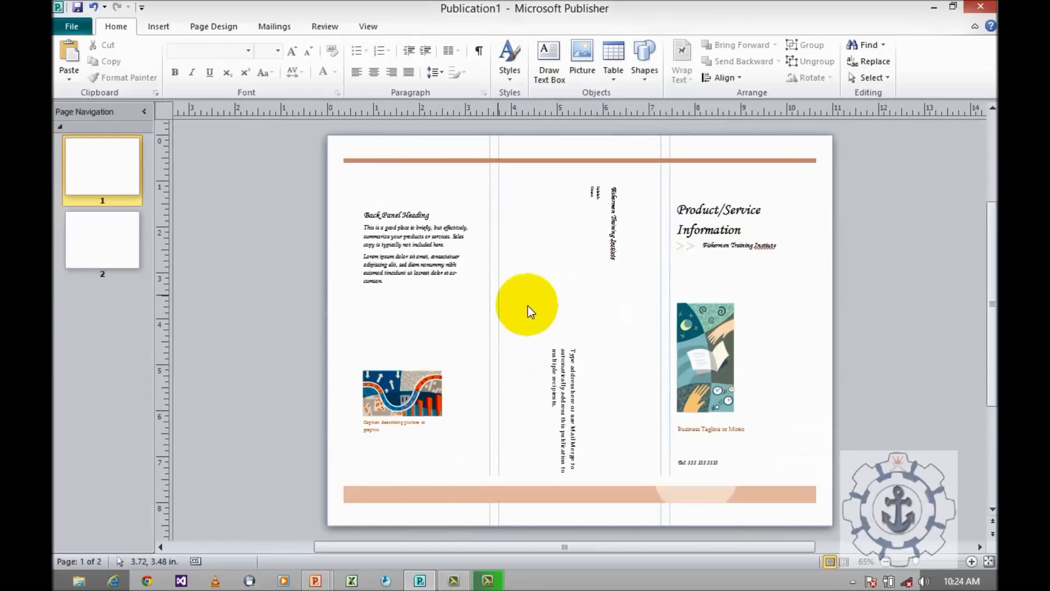
# Step: Correct the misspelled last word of the organization name under Product/Service Information to "Institute"
pyautogui.click(763, 248)
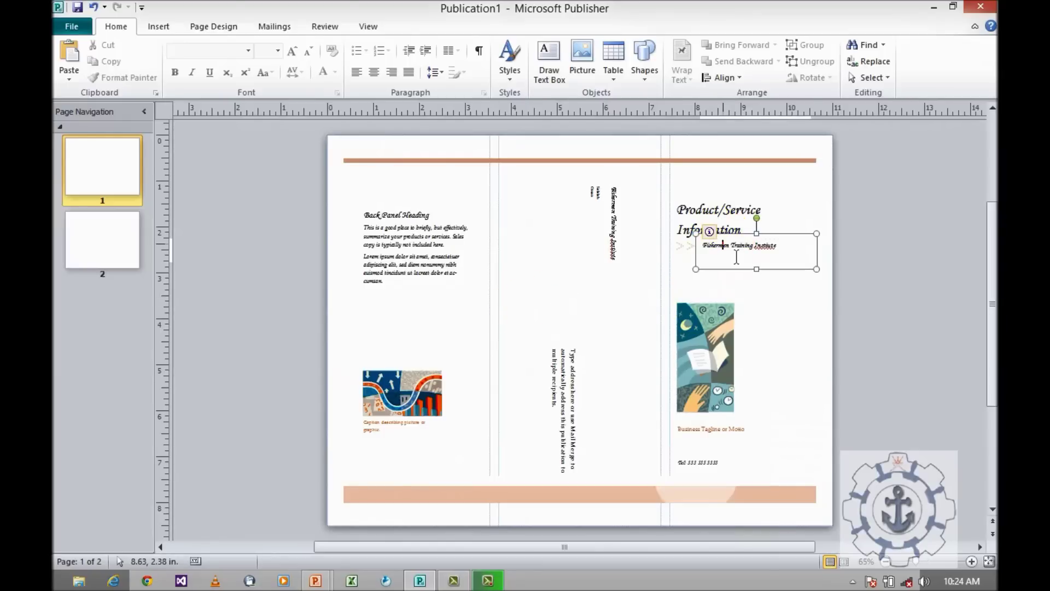
pyautogui.rightClick(765, 249)
pyautogui.click(798, 258)
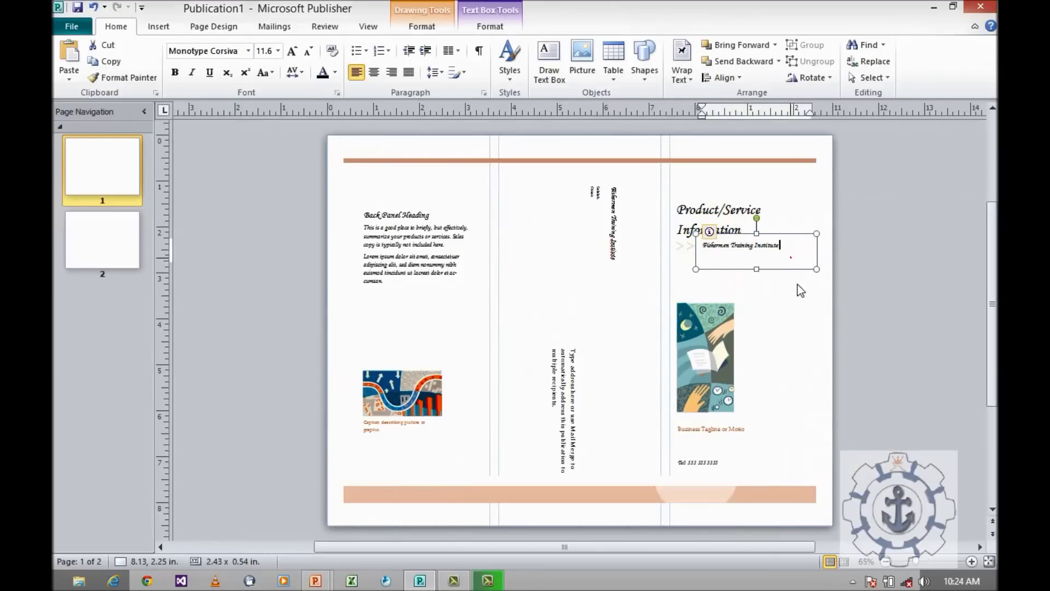
pyautogui.click(770, 345)
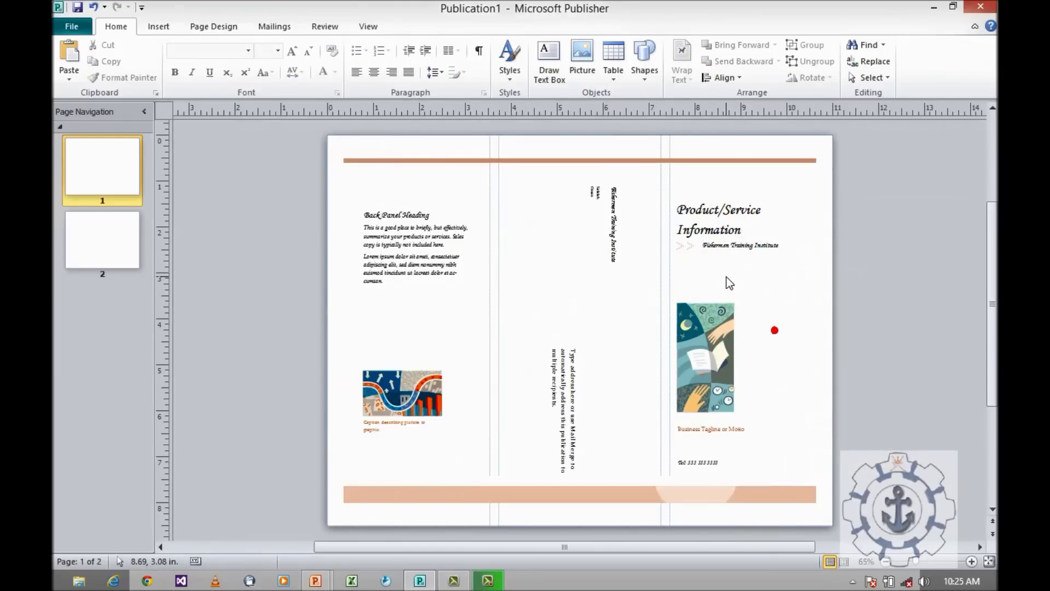
# Step: Set the font size of the organization name "Fishermen Training Institute" under Product/Service Information to 16
pyautogui.click(724, 244)
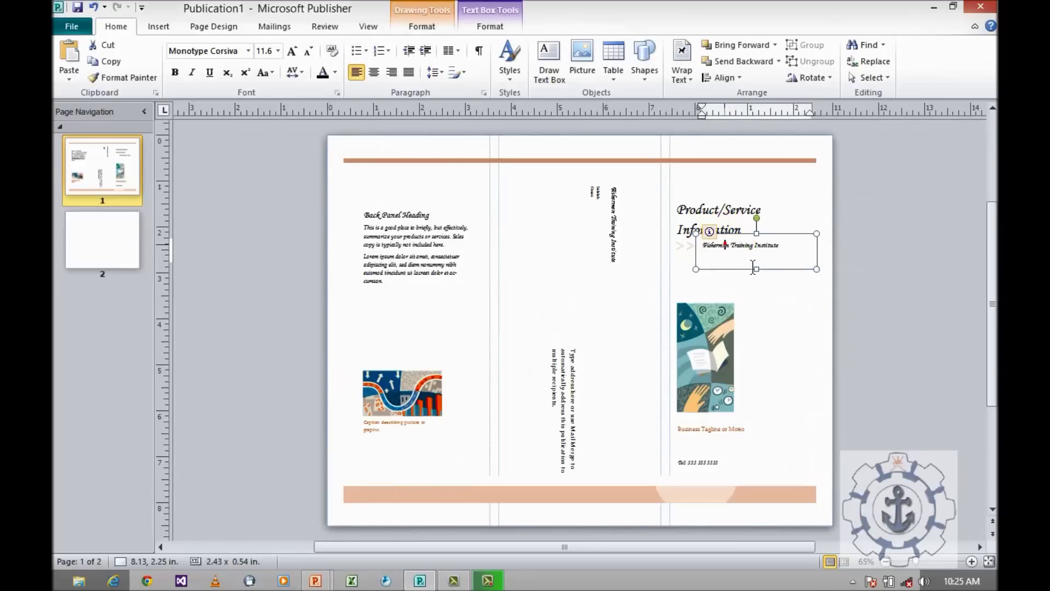
pyautogui.moveTo(805, 265); pyautogui.dragTo(734, 264)
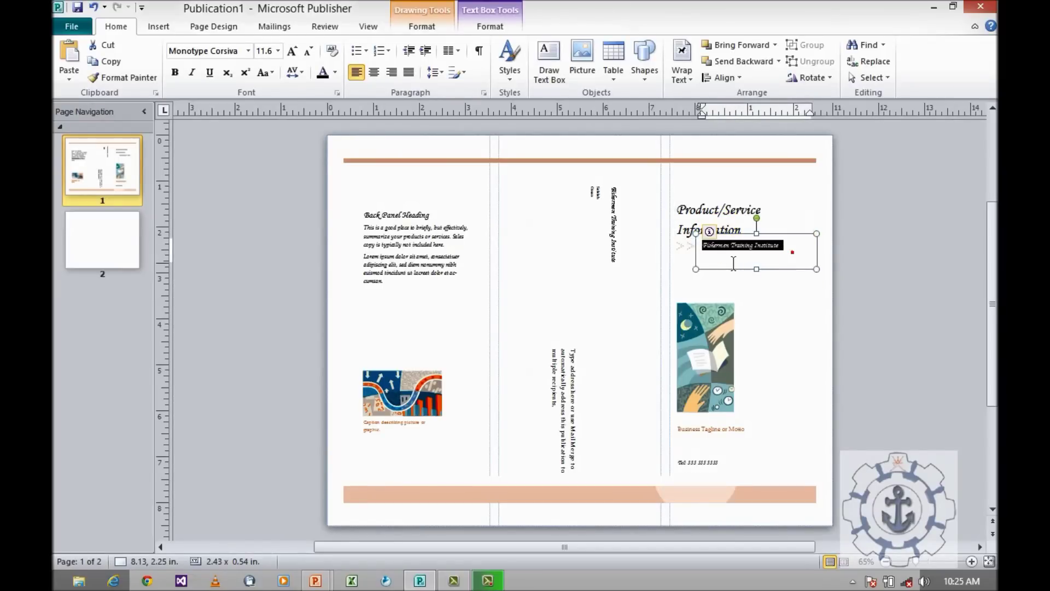
pyautogui.click(237, 62)
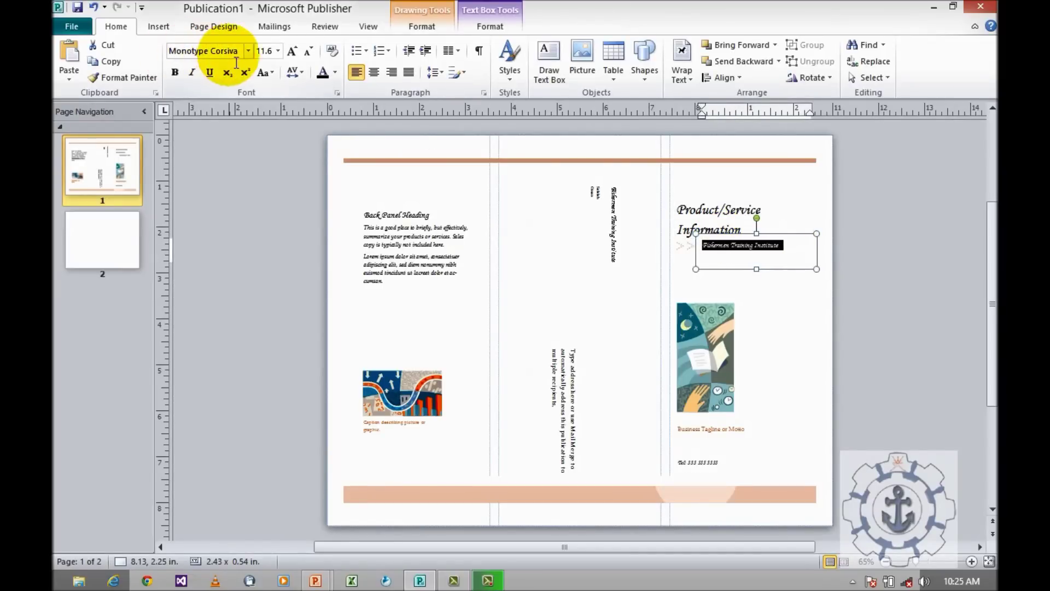
pyautogui.click(278, 51)
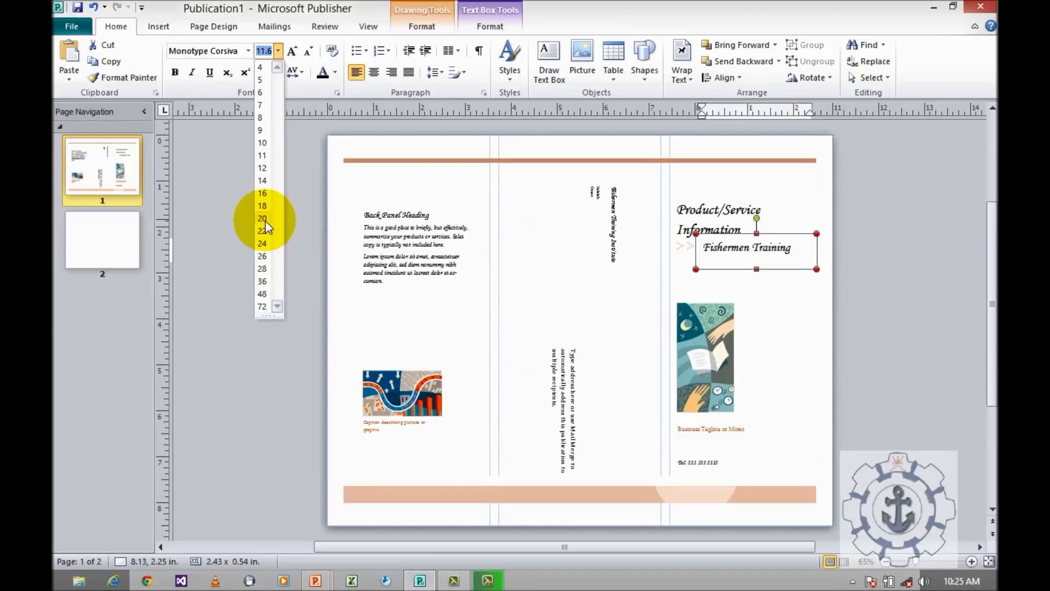
pyautogui.click(265, 193)
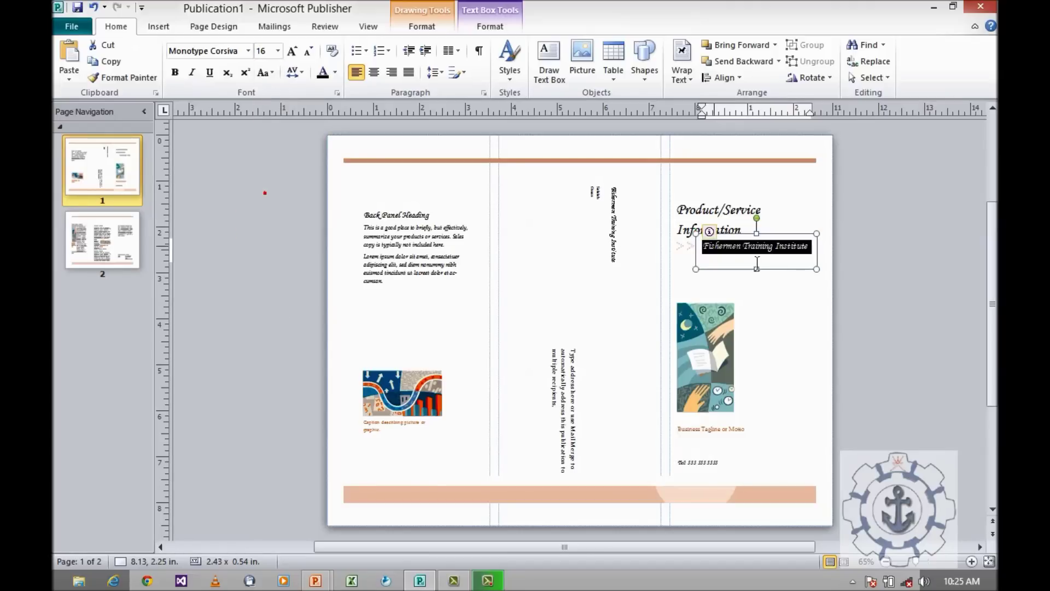
# Step: Apply the dark orange gradient shape style with a slanted shadow, from the last row of styles, to the organization name's text box
pyautogui.click(700, 268)
pyautogui.click(440, 25)
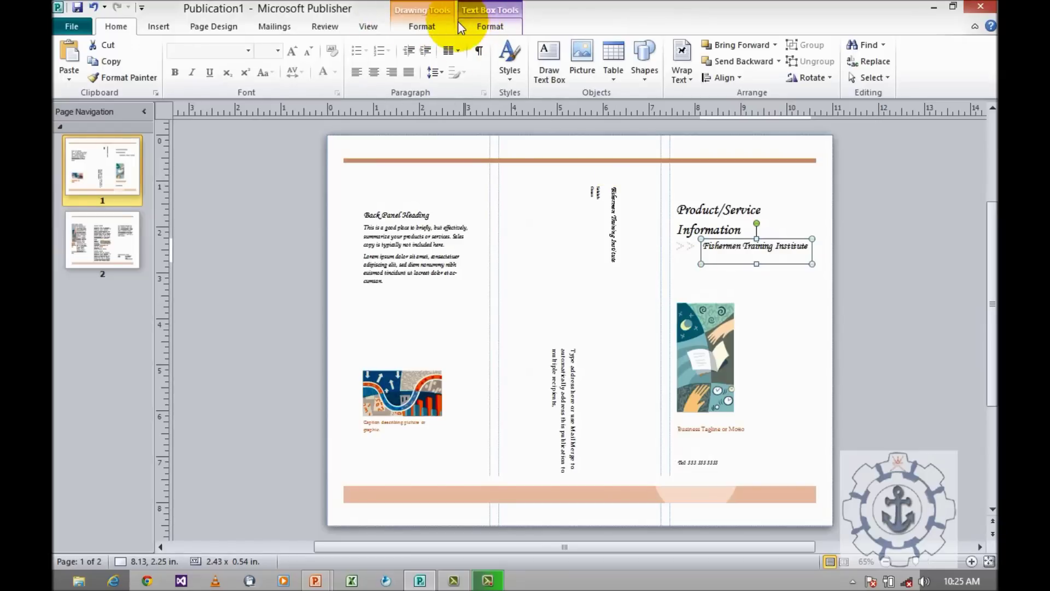
pyautogui.click(489, 26)
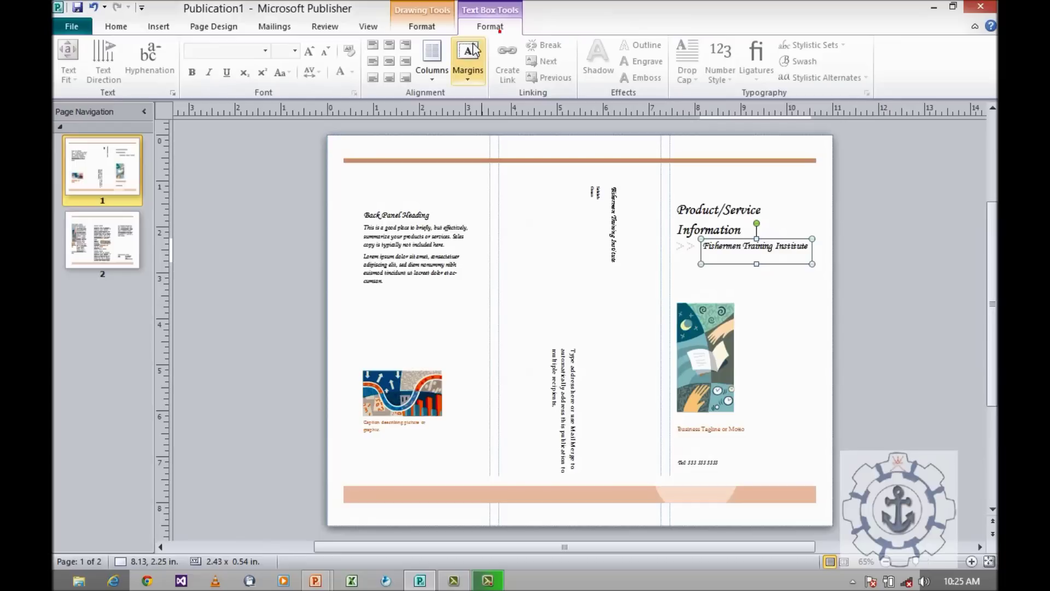
pyautogui.click(424, 26)
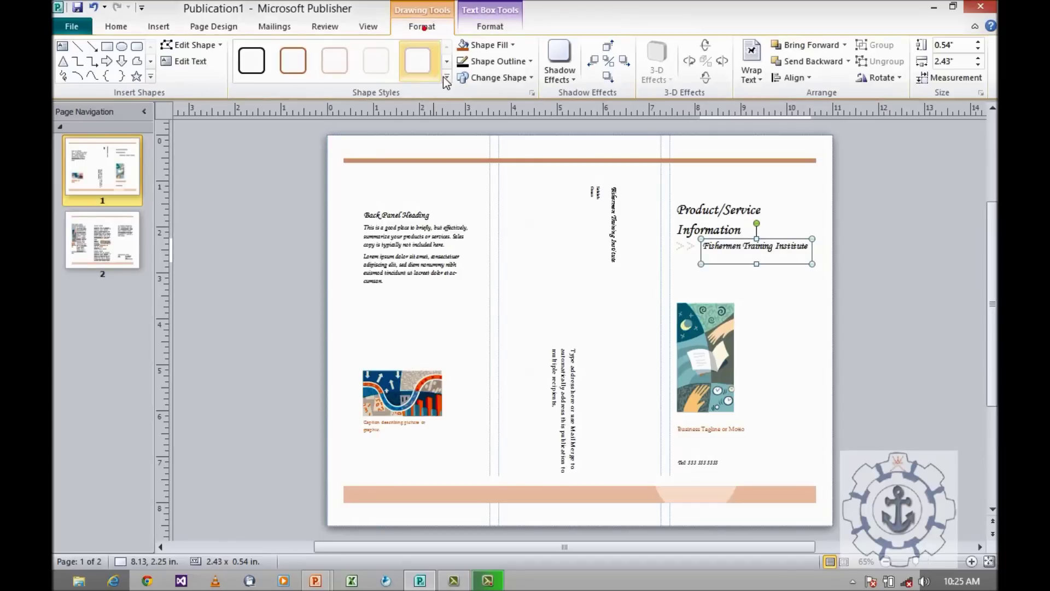
pyautogui.click(446, 77)
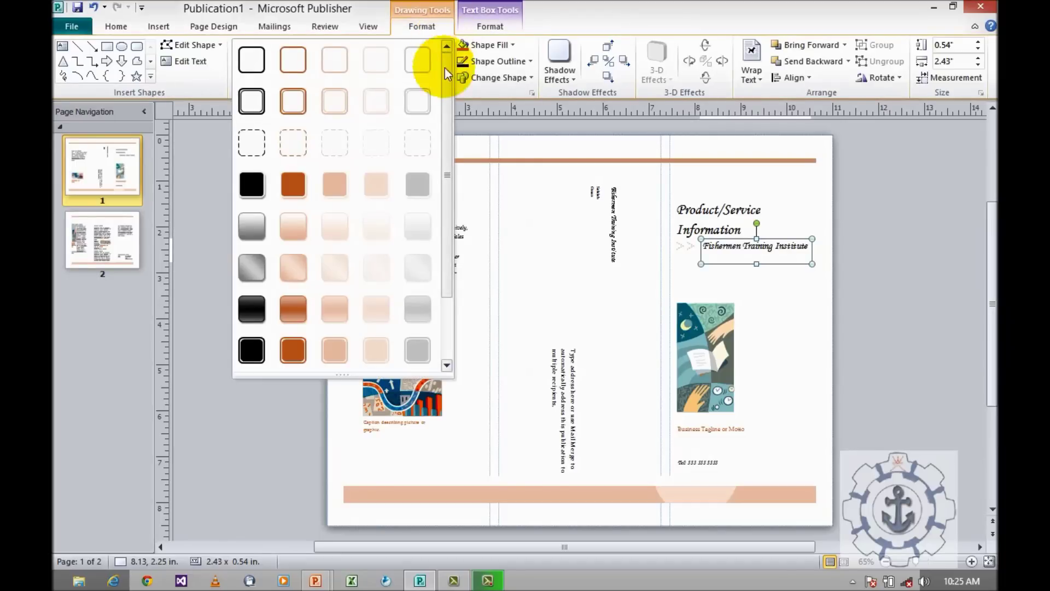
pyautogui.moveTo(450, 160); pyautogui.dragTo(448, 230)
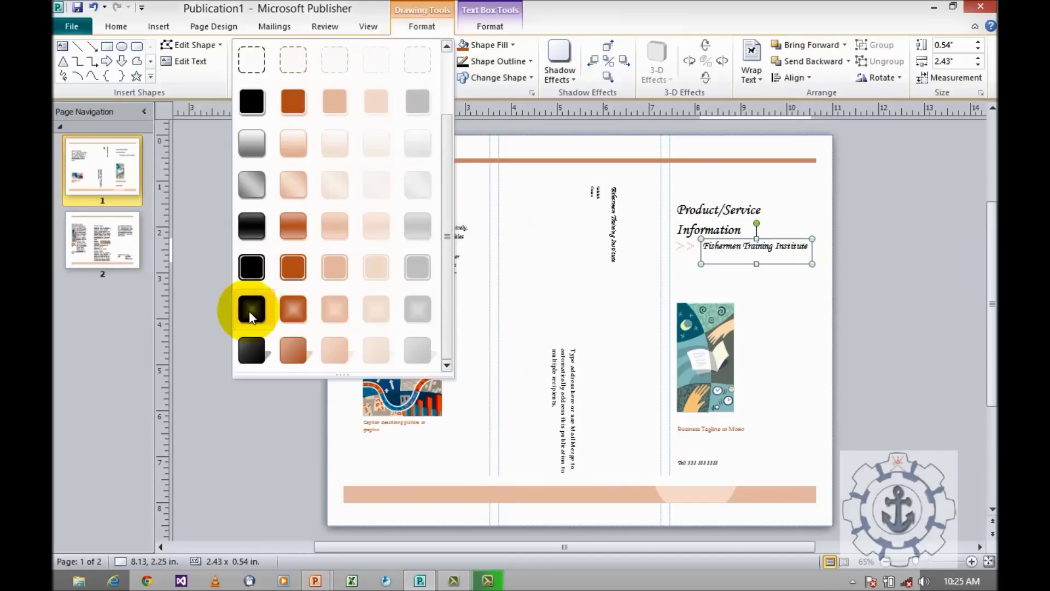
pyautogui.click(291, 346)
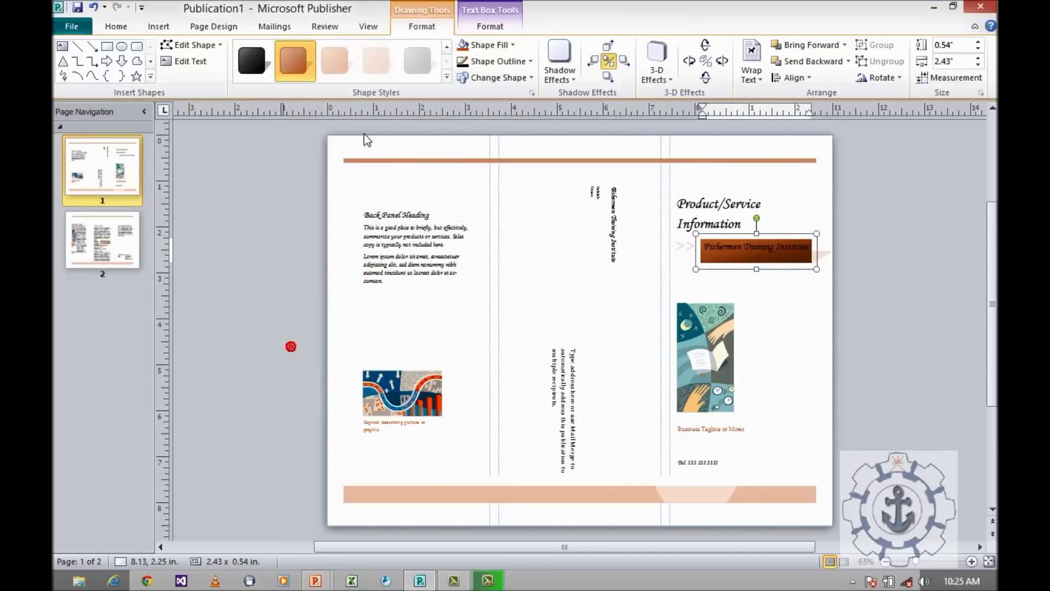
# Step: Fill the organization name's text box with a custom green, RGB 74, 204, 28
pyautogui.click(513, 46)
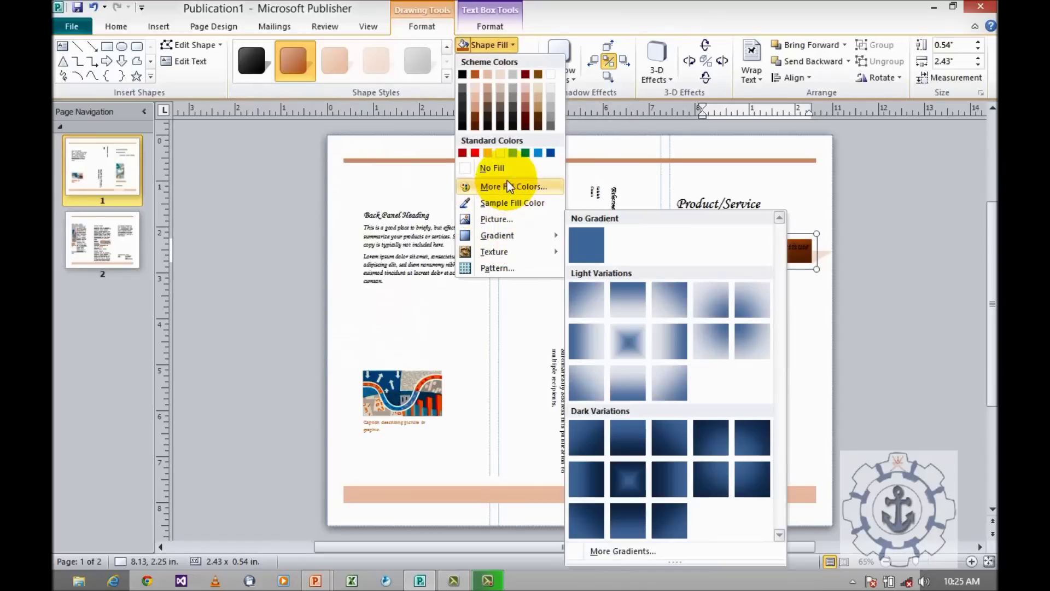
pyautogui.click(507, 187)
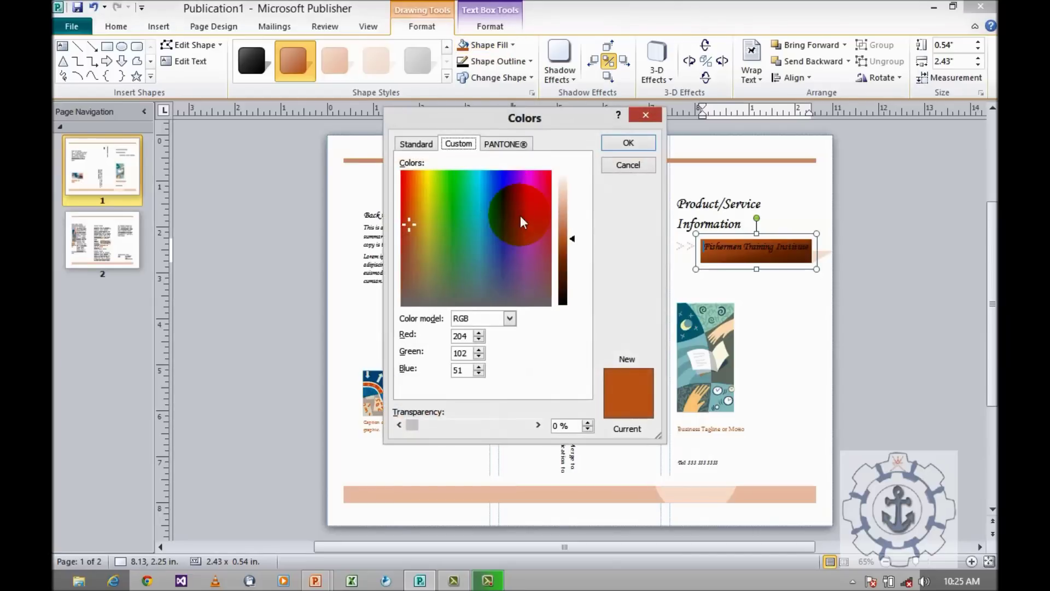
pyautogui.moveTo(415, 224); pyautogui.dragTo(444, 204)
pyautogui.moveTo(573, 238)
pyautogui.mouseDown()
pyautogui.moveTo(574, 218)
pyautogui.moveTo(573, 246)
pyautogui.mouseUp()
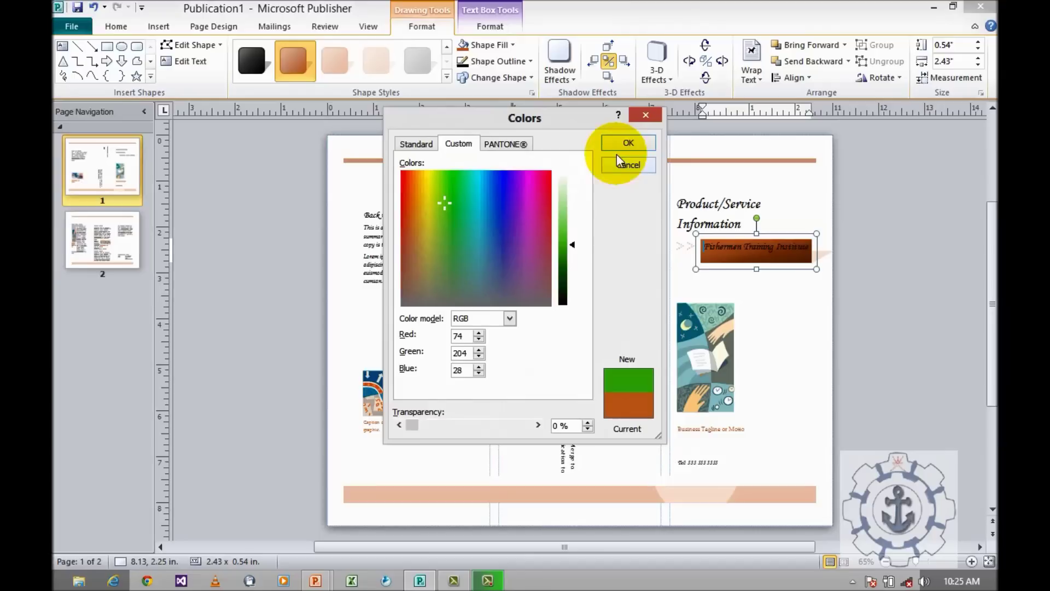
pyautogui.click(628, 143)
# Step: Make the organization name bold and resize its text box to about 2.78 x 0.51 in
pyautogui.moveTo(707, 248); pyautogui.dragTo(823, 250)
pyautogui.click(125, 28)
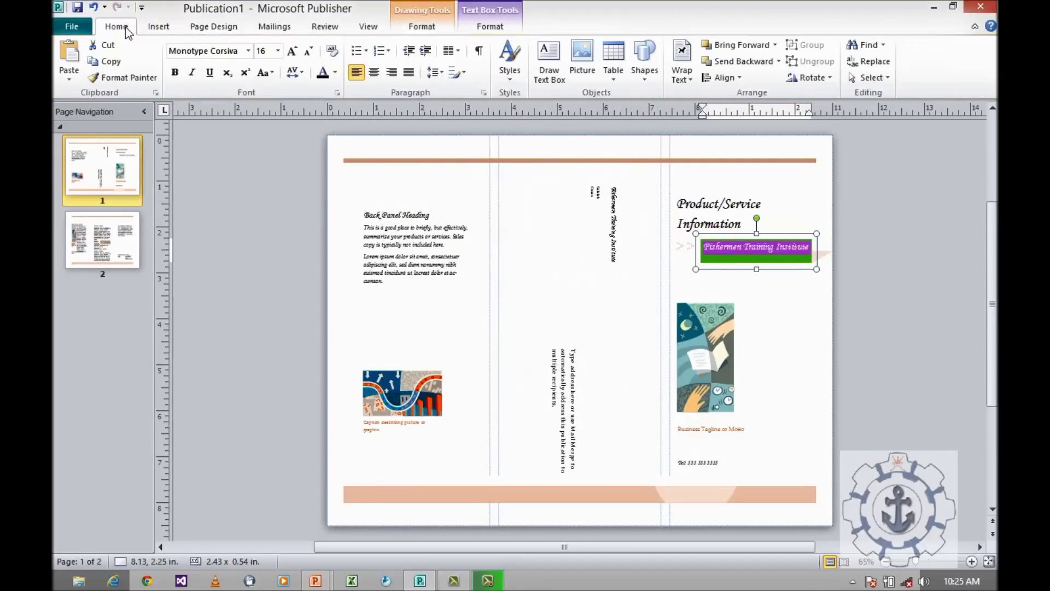
pyautogui.click(174, 72)
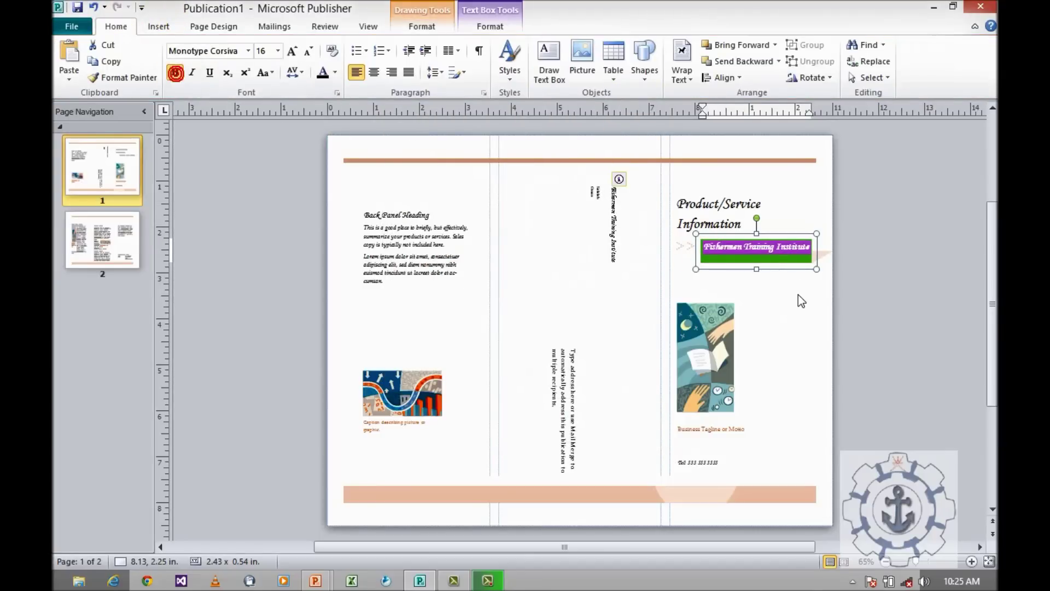
pyautogui.moveTo(819, 273); pyautogui.dragTo(833, 268)
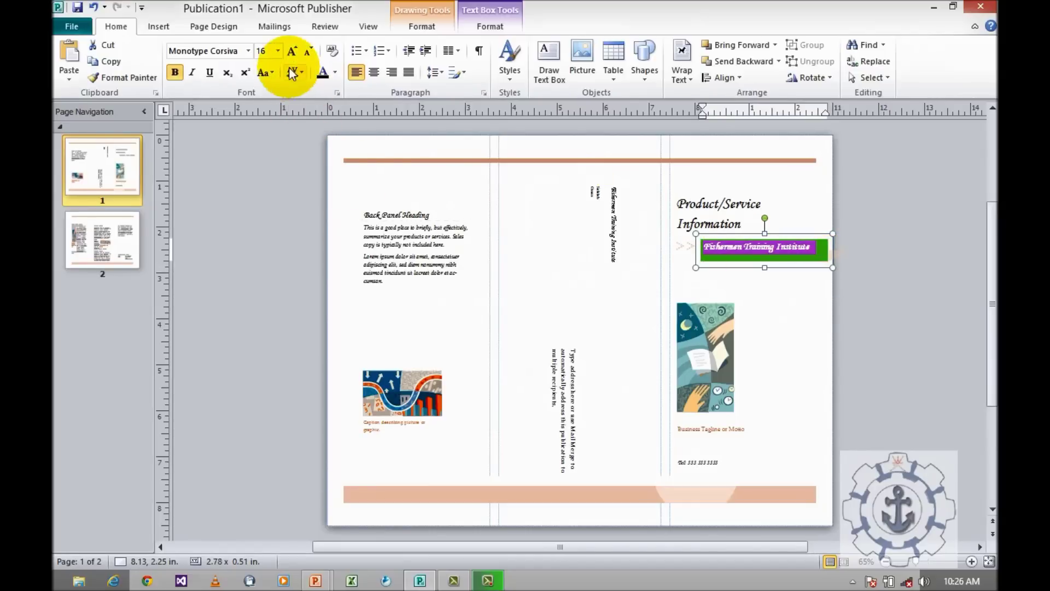
# Step: Set the organization name's font size to 18 and shift its text box slightly left, to about 8.06 in. horizontally
pyautogui.click(278, 51)
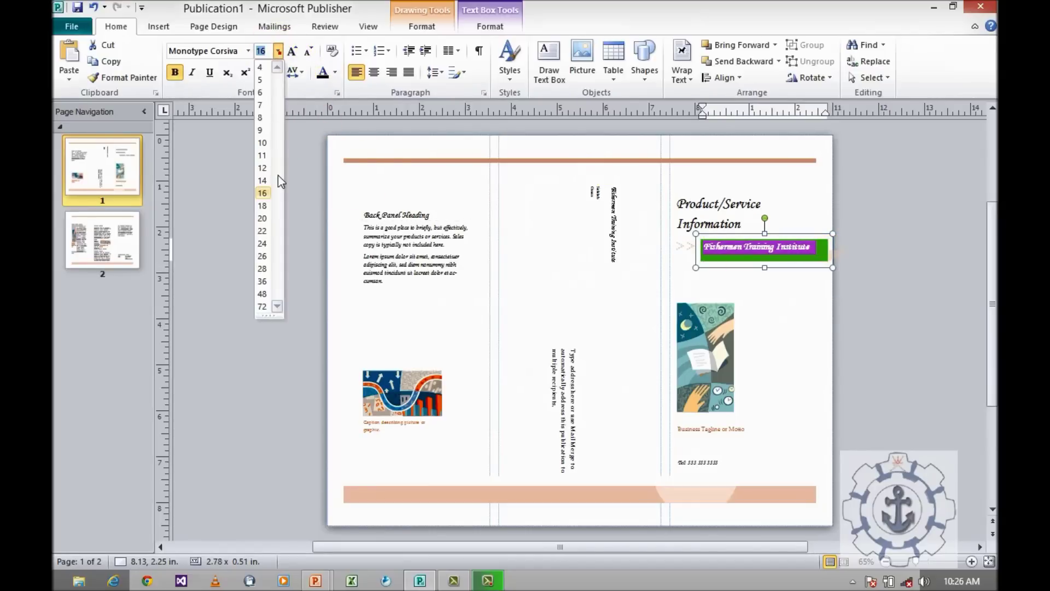
pyautogui.click(264, 205)
pyautogui.click(695, 267)
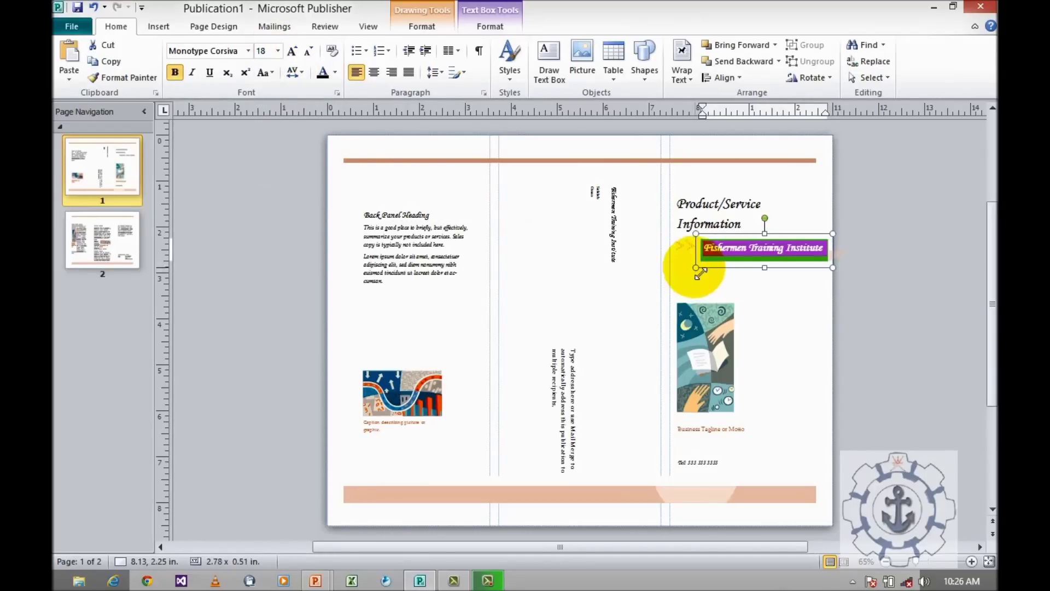
pyautogui.moveTo(700, 266); pyautogui.dragTo(706, 268)
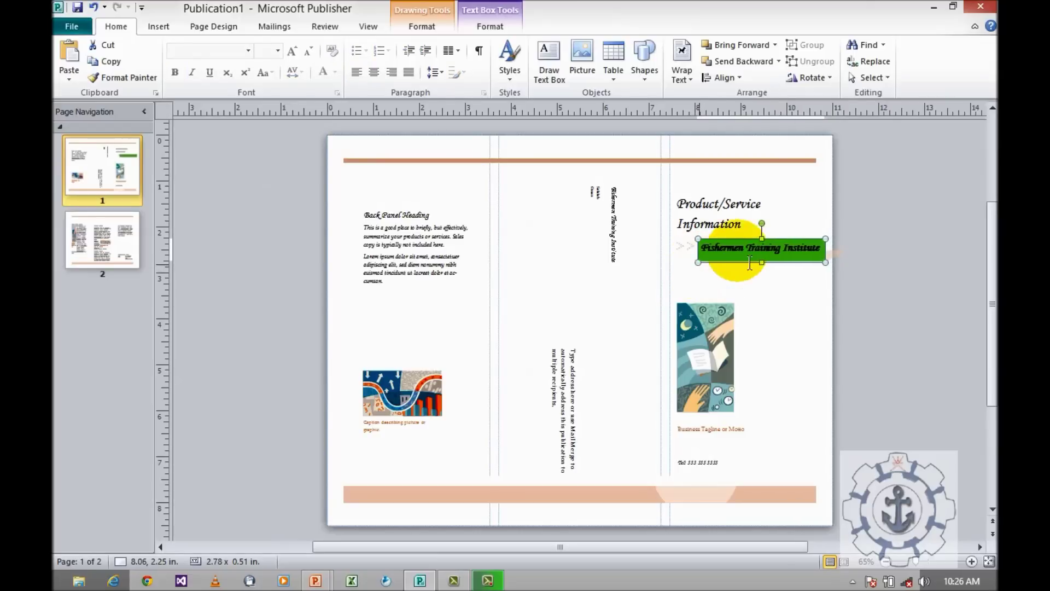
# Step: Replace the Product/Service Information heading with "International Conference"
pyautogui.click(758, 234)
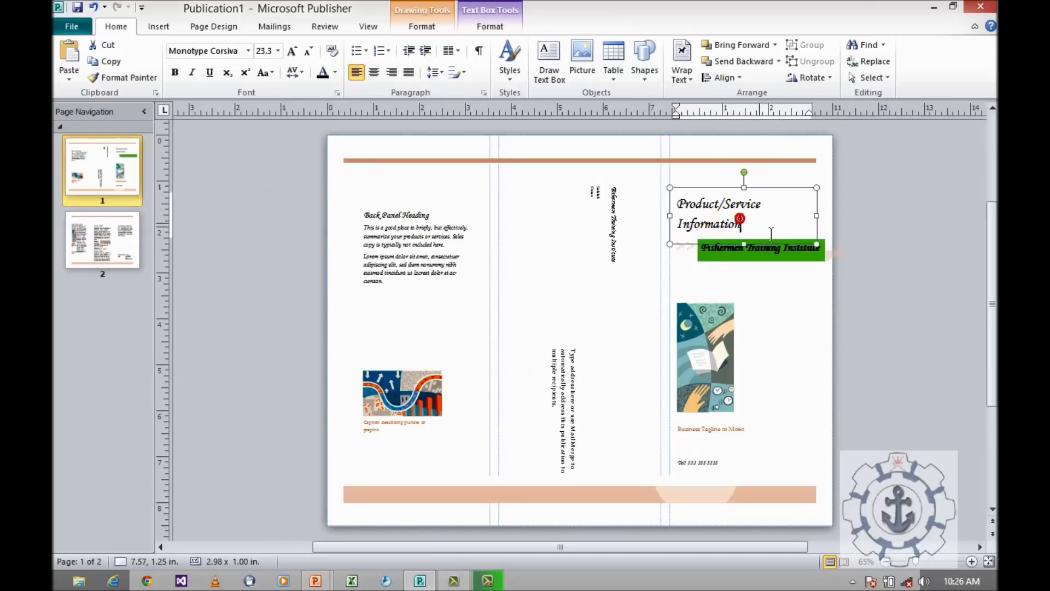
pyautogui.tripleClick(741, 222)
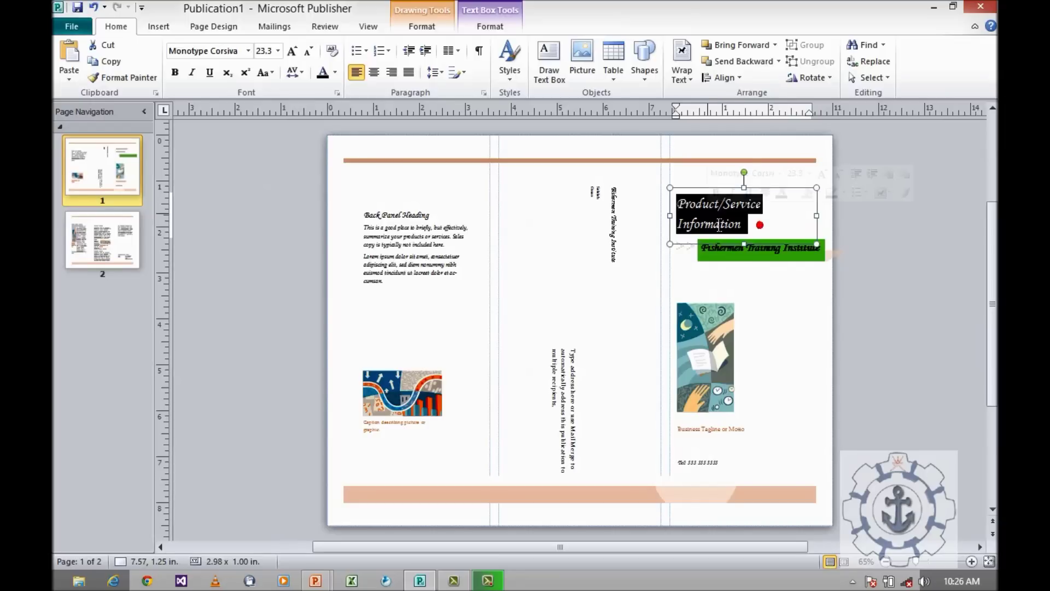
pyautogui.write('In')
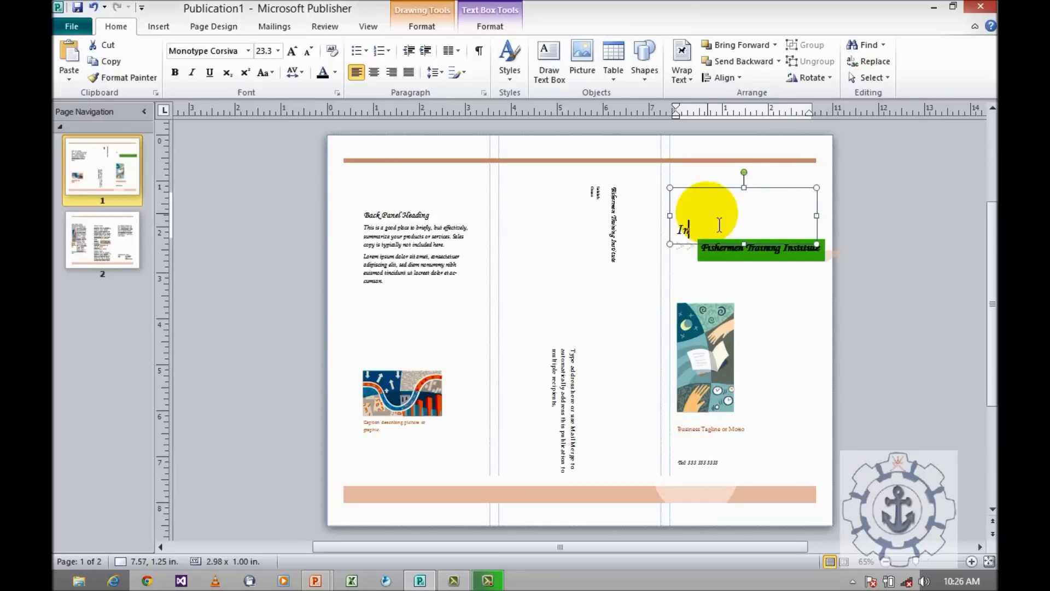
pyautogui.write('ter')
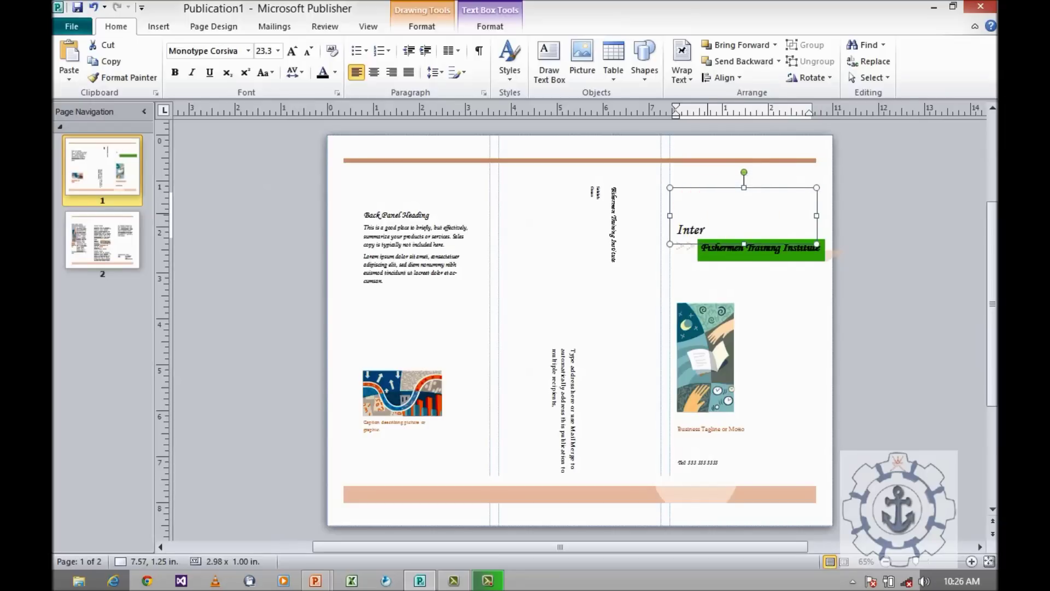
pyautogui.write('national')
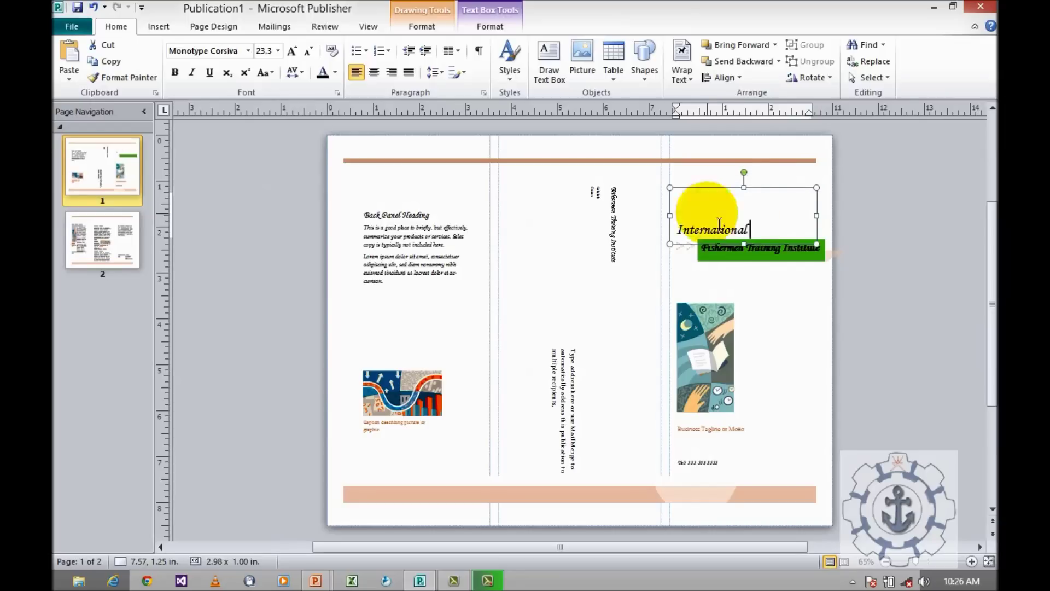
pyautogui.write(' Conference')
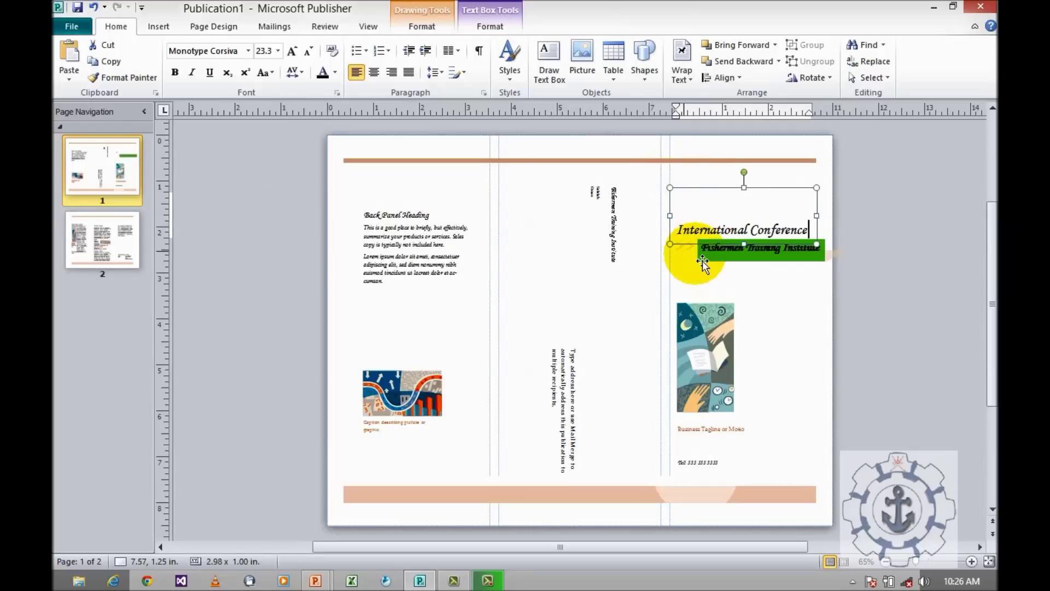
# Step: Nudge the International Conference heading's text box up to about 1.11 in. from the page's top, clear of the green box
pyautogui.click(757, 255)
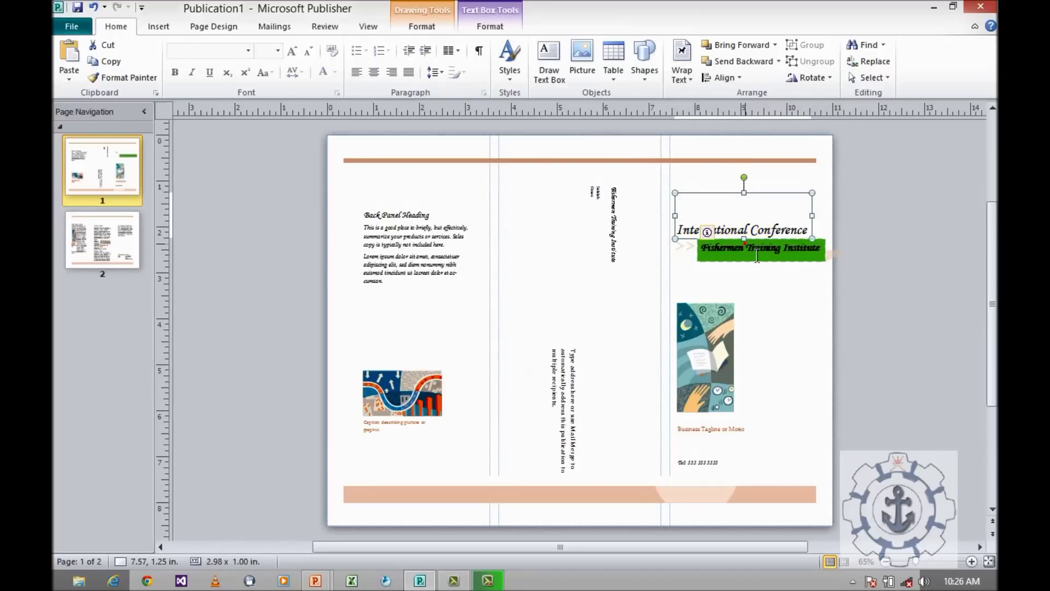
pyautogui.hotkey('alt', 'Up')
pyautogui.hotkey('alt', 'Up')
pyautogui.hotkey('alt', 'Up')
pyautogui.hotkey('alt', 'Up')
pyautogui.hotkey('alt', 'Up')
pyautogui.hotkey('alt', 'Up')
pyautogui.hotkey('alt', 'Up')
pyautogui.hotkey('alt', 'Up')
pyautogui.hotkey('alt', 'Up')
pyautogui.hotkey('alt', 'Up')
pyautogui.hotkey('alt', 'Up')
pyautogui.hotkey('alt', 'Up')
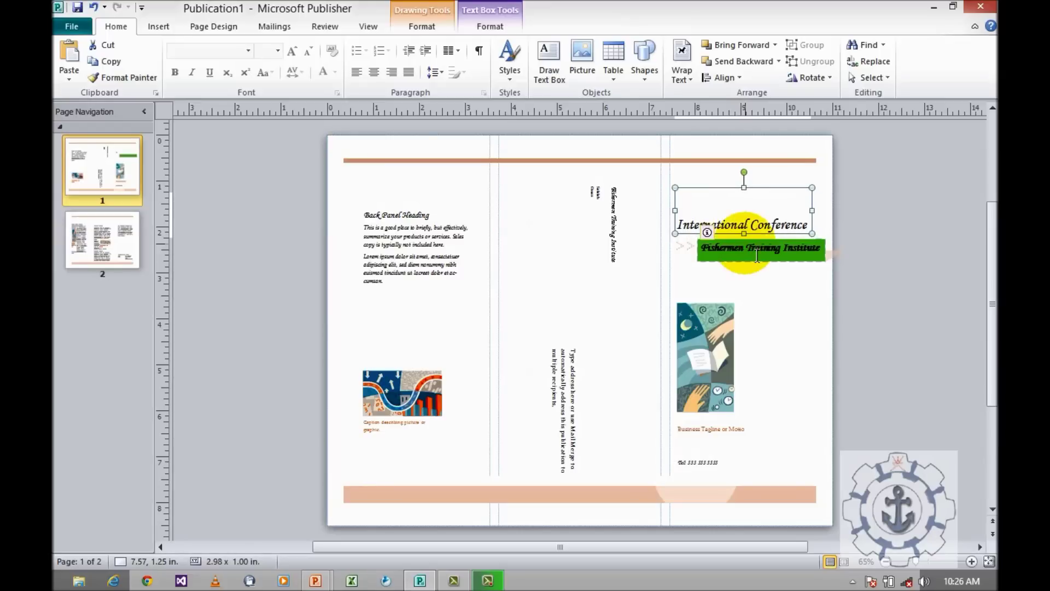
# Step: Apply the glossy dark orange gradient shape style to the International Conference heading's text box
pyautogui.click(488, 26)
pyautogui.click(429, 28)
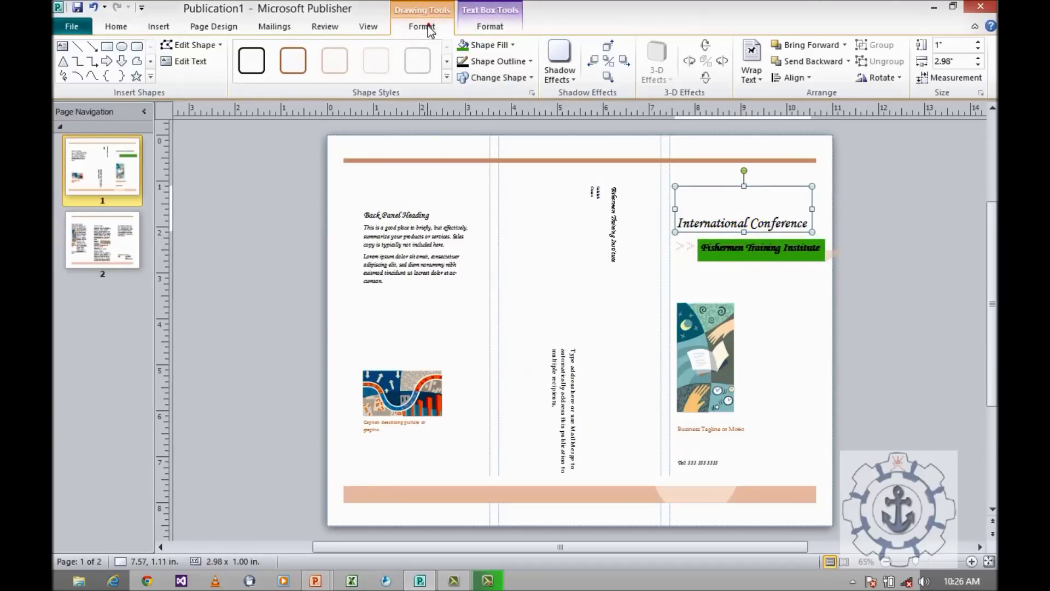
pyautogui.click(445, 76)
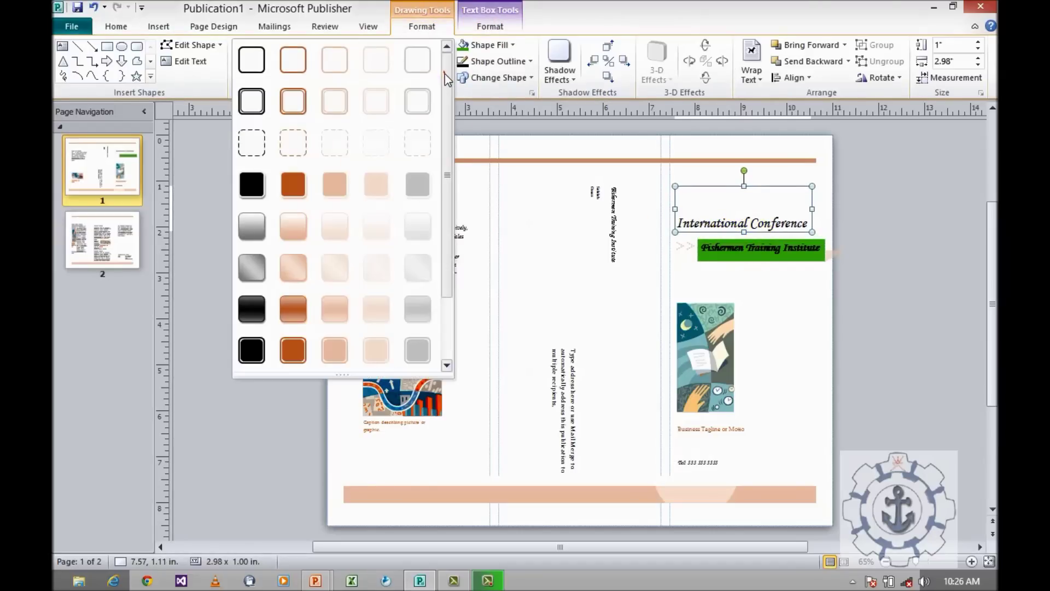
pyautogui.click(303, 308)
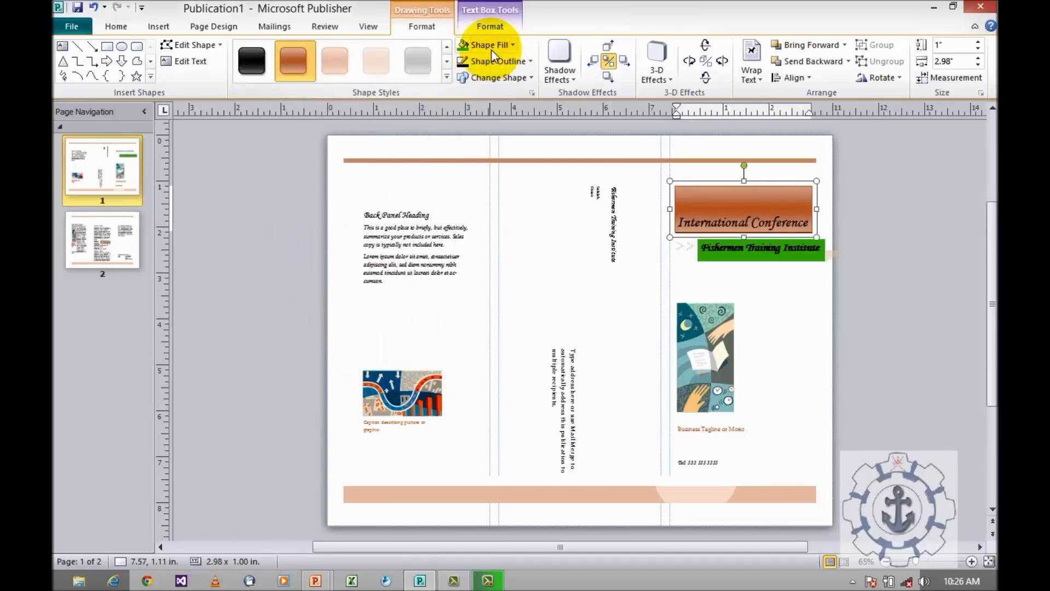
# Step: Fill the International Conference heading's text box with a custom yellow, RGB 238, 228, 34
pyautogui.click(495, 46)
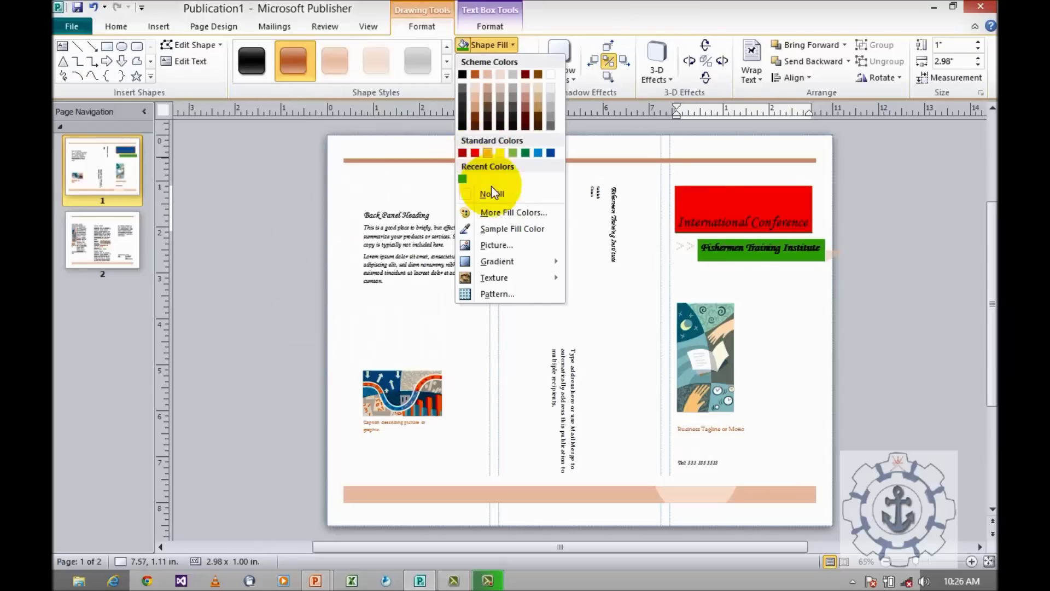
pyautogui.click(501, 213)
pyautogui.moveTo(409, 222); pyautogui.dragTo(425, 189)
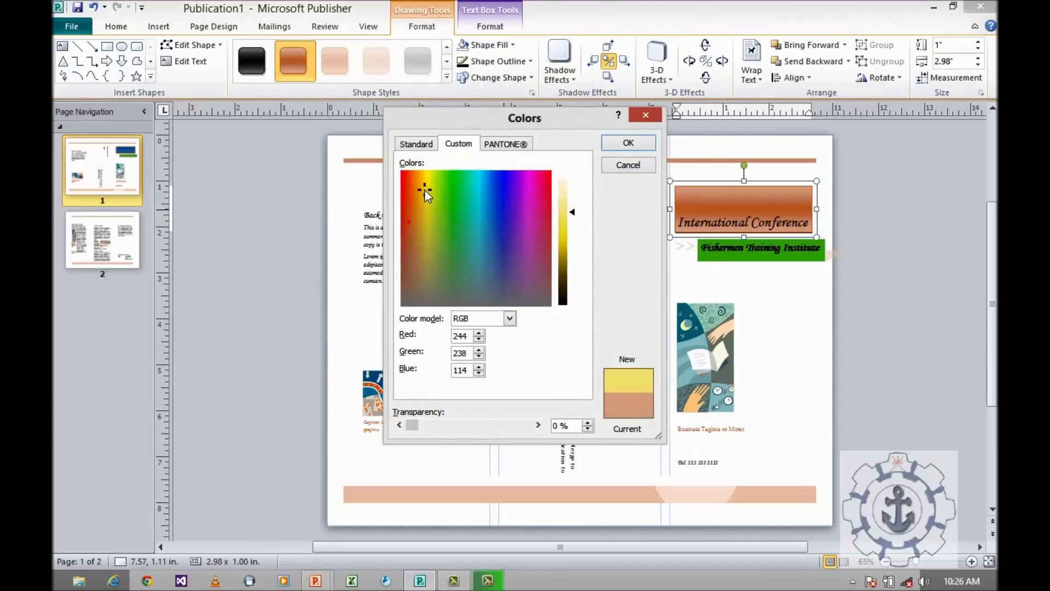
pyautogui.moveTo(571, 214); pyautogui.dragTo(573, 237)
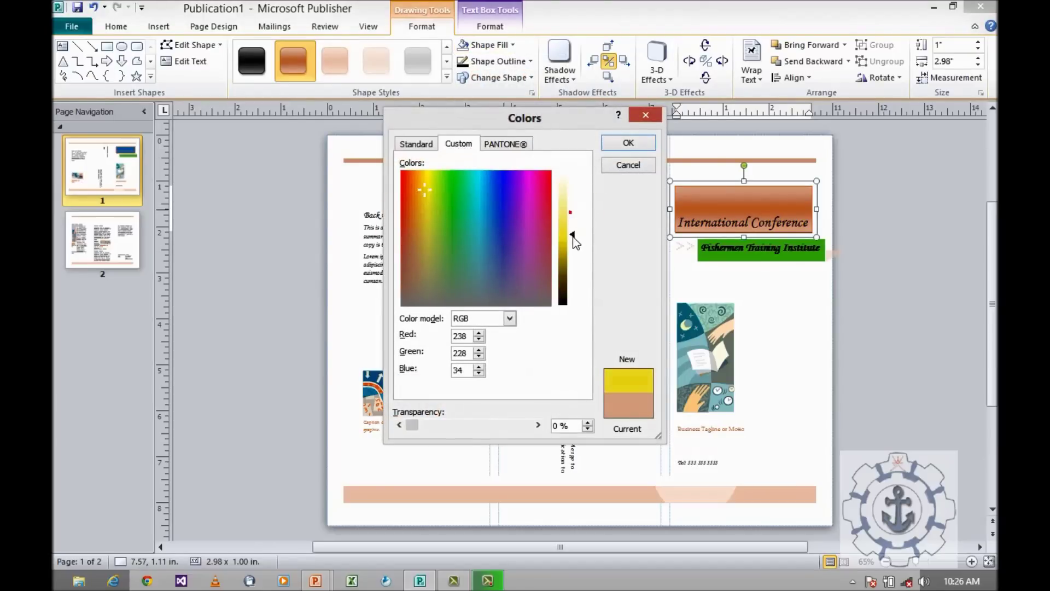
pyautogui.click(627, 143)
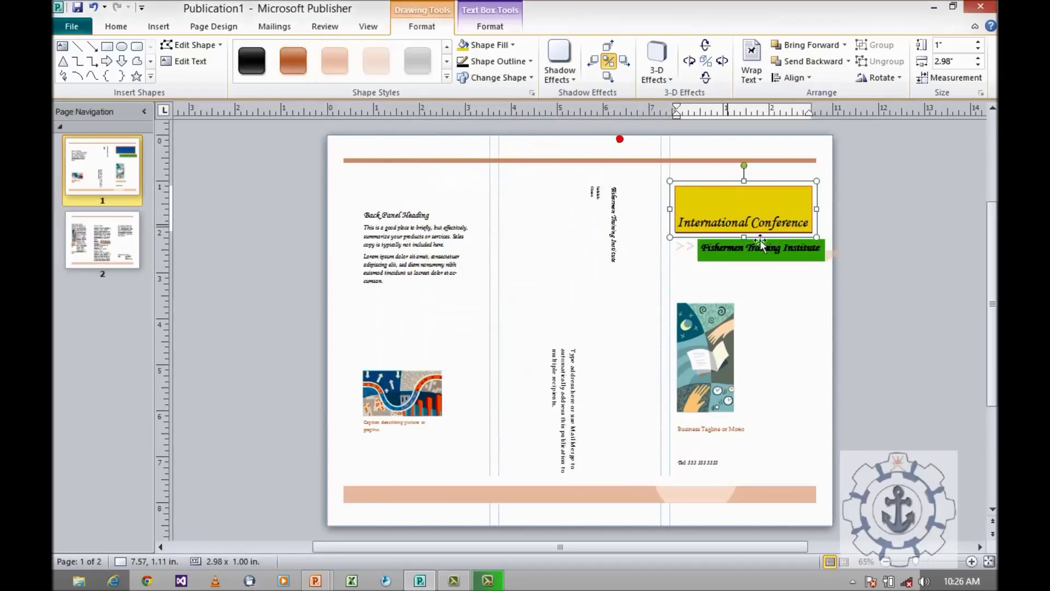
# Step: Make the International Conference heading text bold
pyautogui.tripleClick(737, 213)
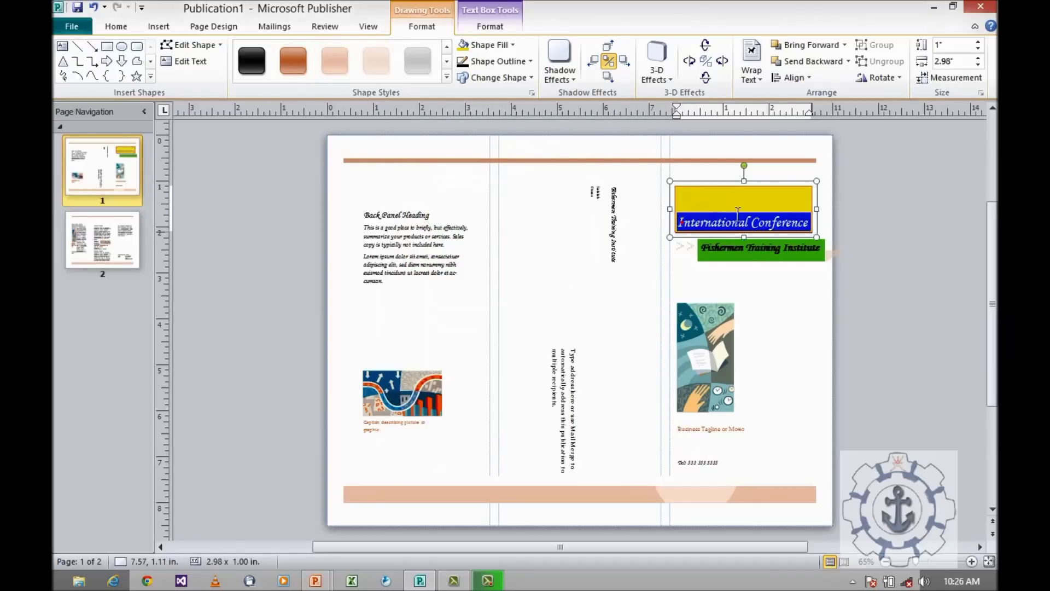
pyautogui.click(116, 27)
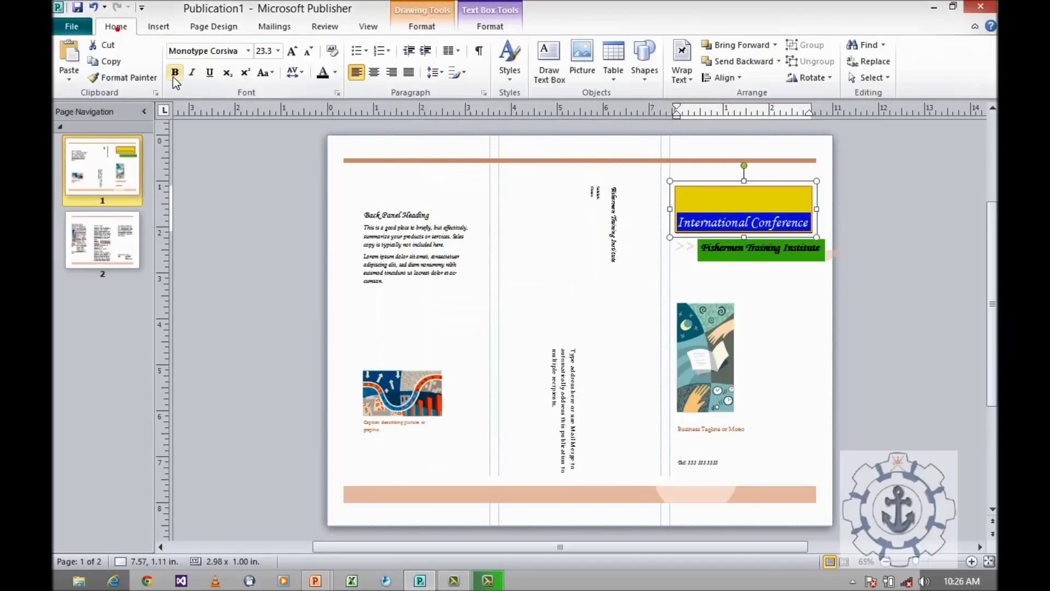
pyautogui.click(175, 73)
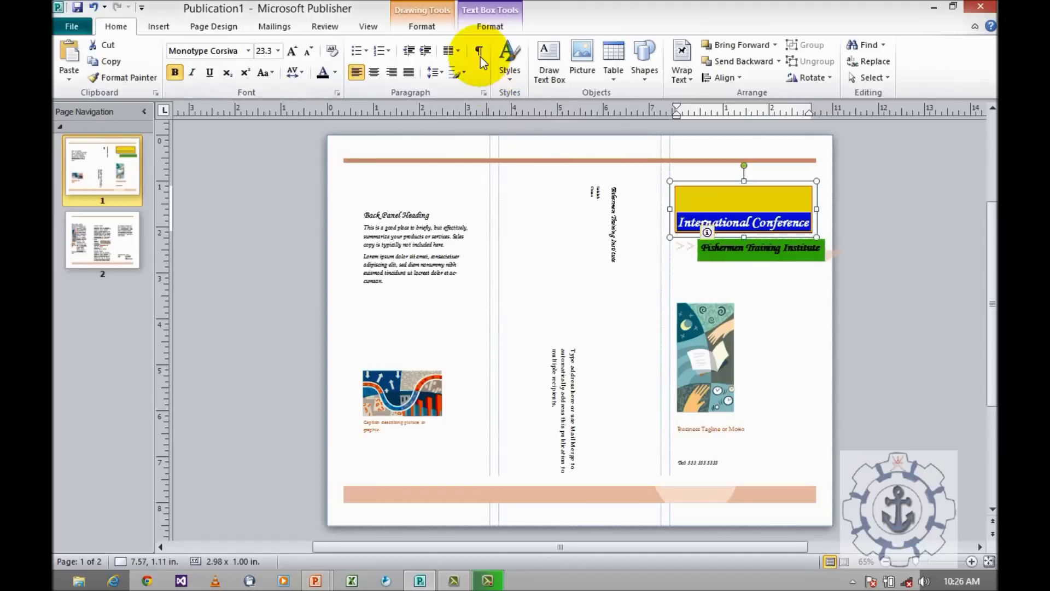
# Step: Change the International Conference heading's text box to a rounded rectangle and widen it to about 3.27 in
pyautogui.click(427, 27)
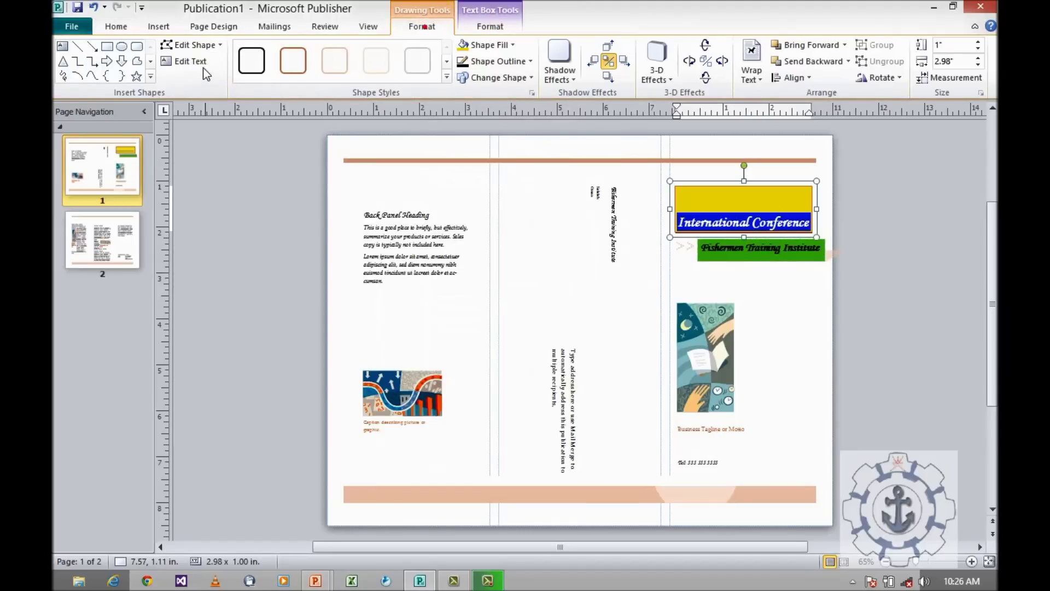
pyautogui.click(501, 80)
pyautogui.click(477, 220)
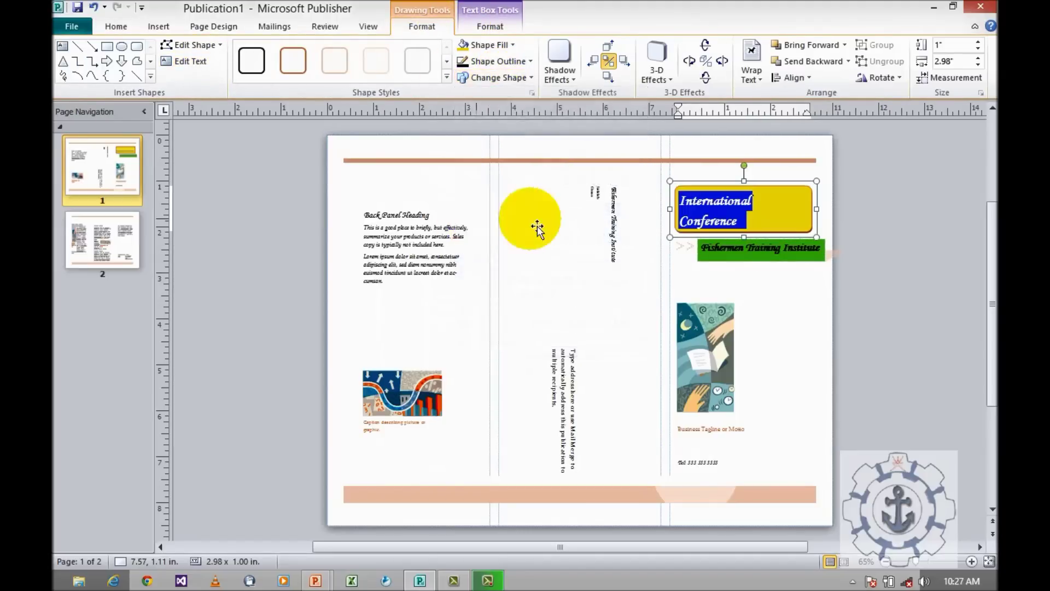
pyautogui.moveTo(814, 209); pyautogui.dragTo(834, 212)
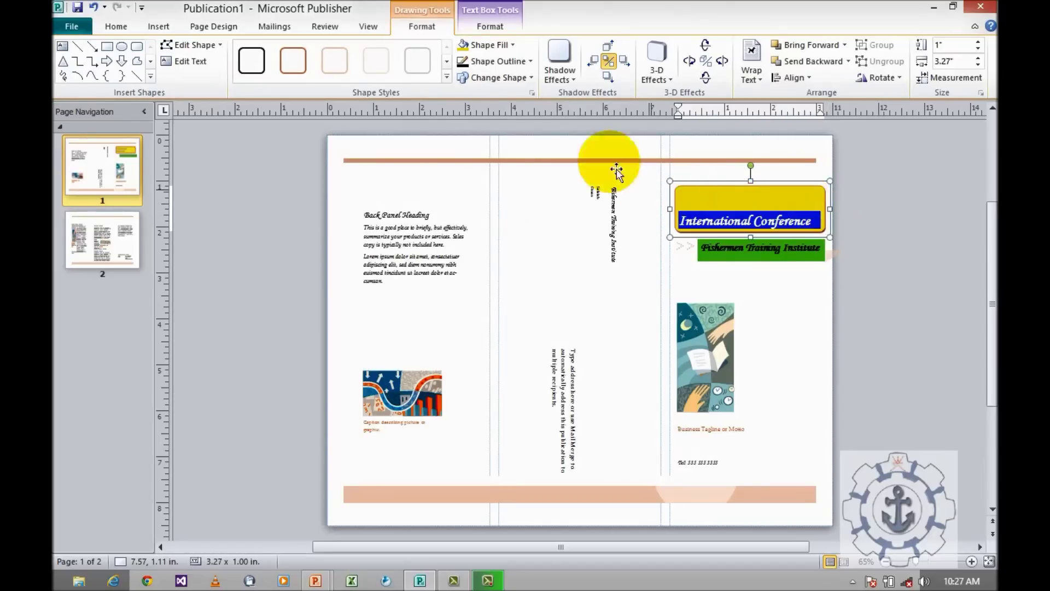
pyautogui.click(492, 28)
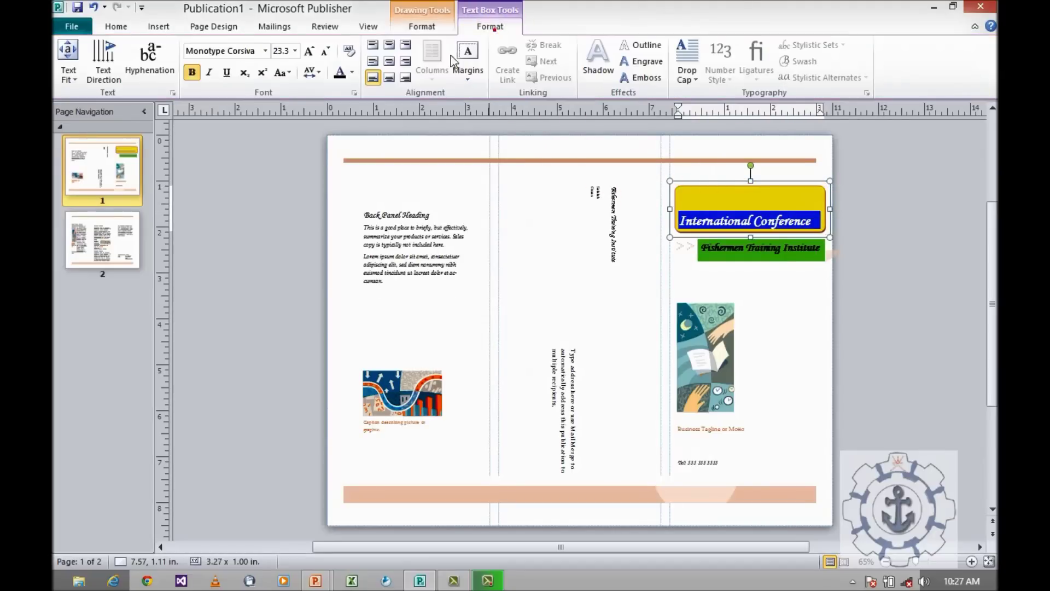
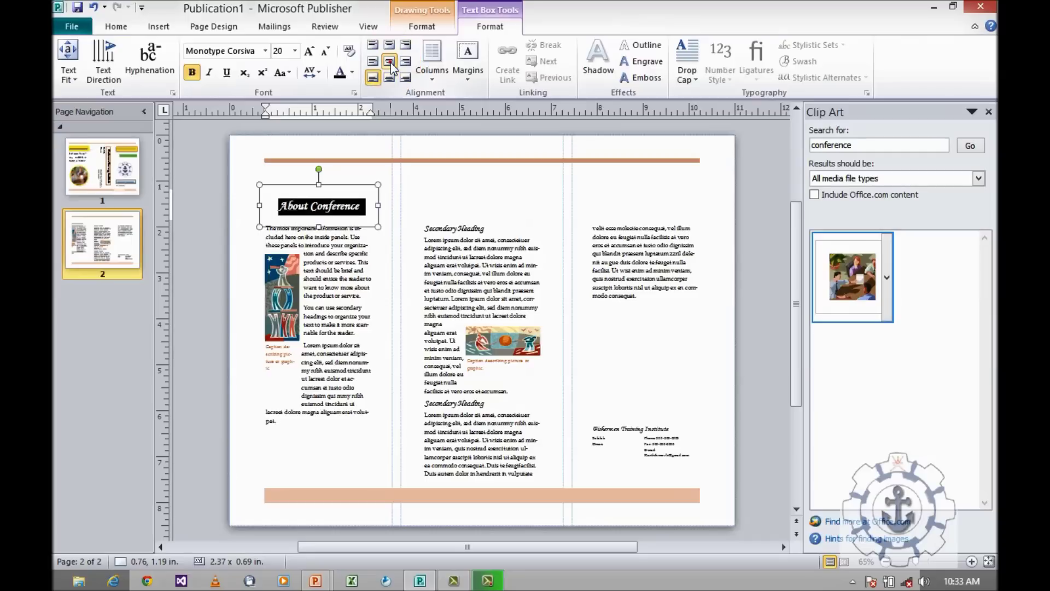
# Step: Fill the About Conference heading's text box with a muted reddish-brown scheme color and add a drop shadow
pyautogui.click(420, 29)
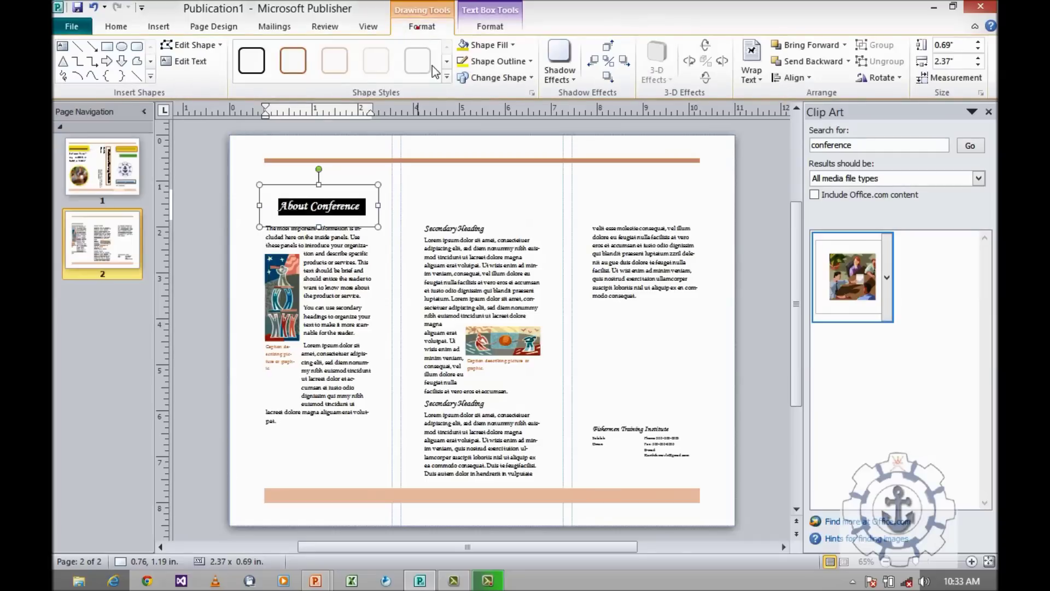
pyautogui.click(491, 45)
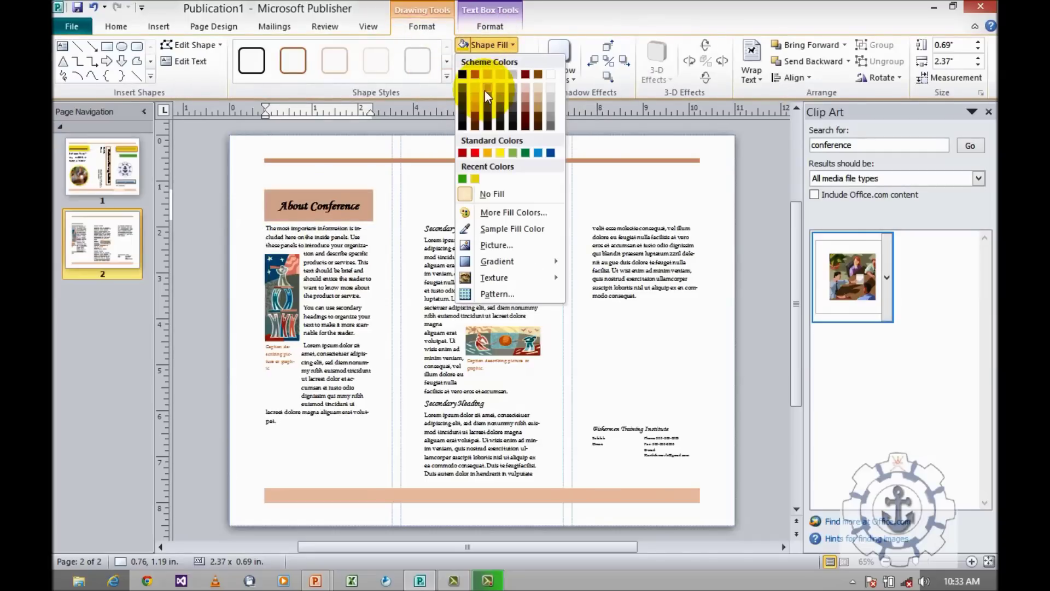
pyautogui.click(523, 100)
pyautogui.click(558, 77)
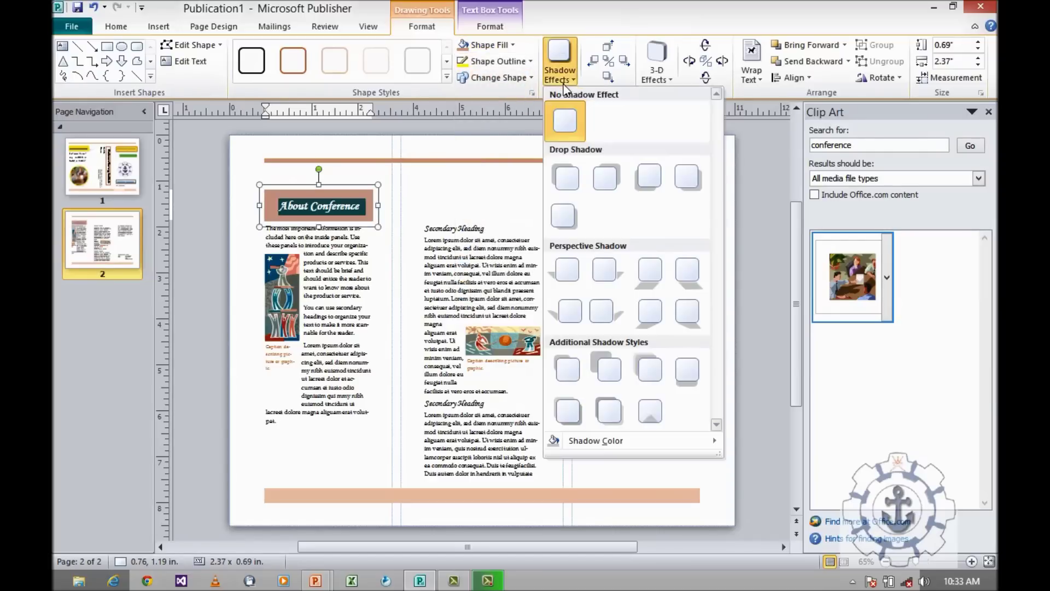
pyautogui.click(572, 207)
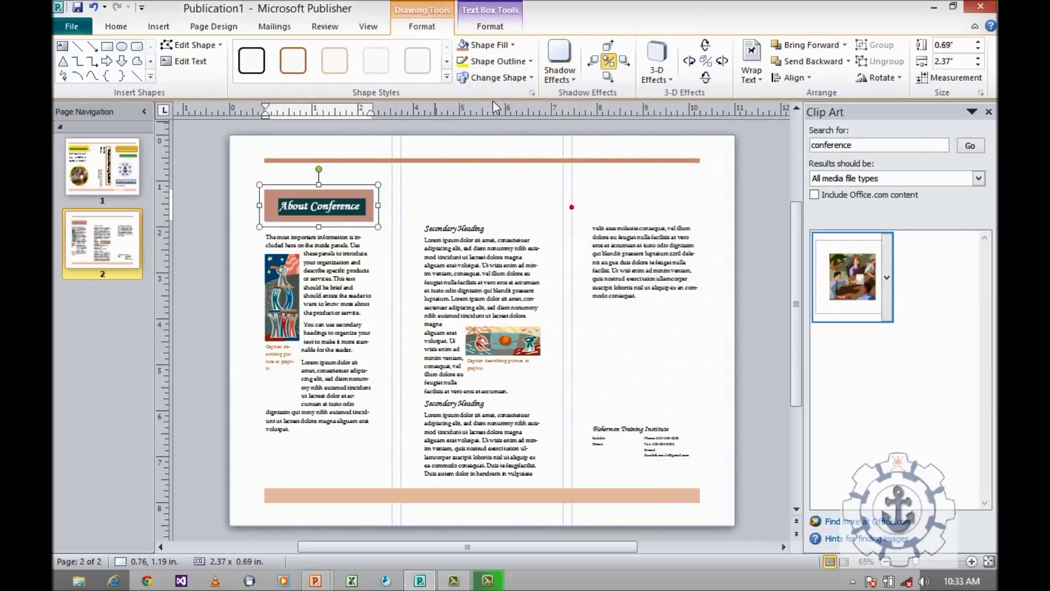
# Step: Change the About Conference heading's text box to a rounded rectangle
pyautogui.click(522, 79)
pyautogui.click(479, 224)
pyautogui.click(392, 201)
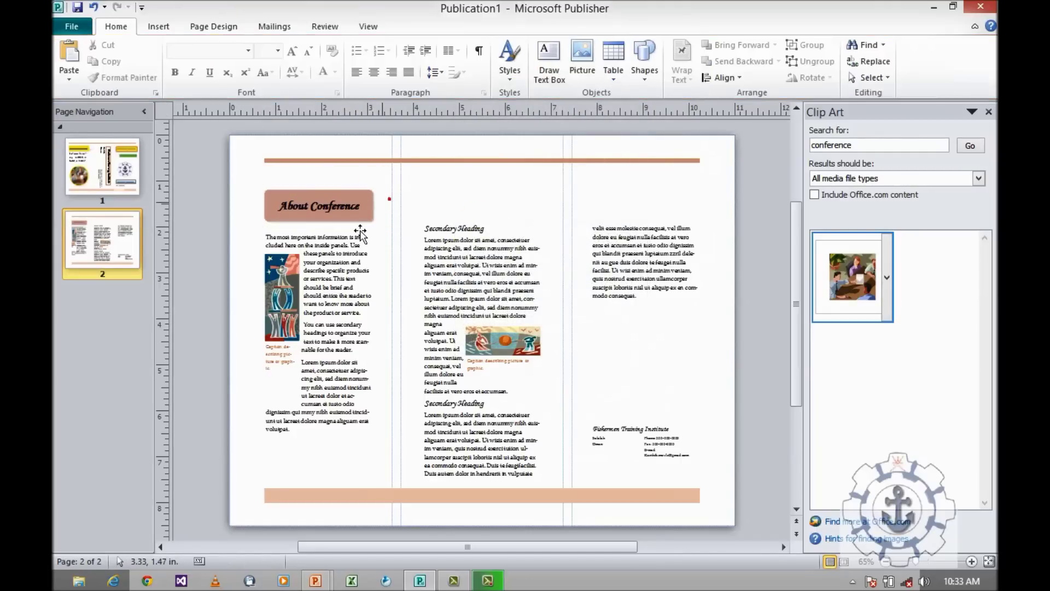
# Step: Widen the body text box below the About Conference heading to about 2.4 in. and delete its placeholder text
pyautogui.click(335, 251)
pyautogui.hotkey('ctrl', 'a')
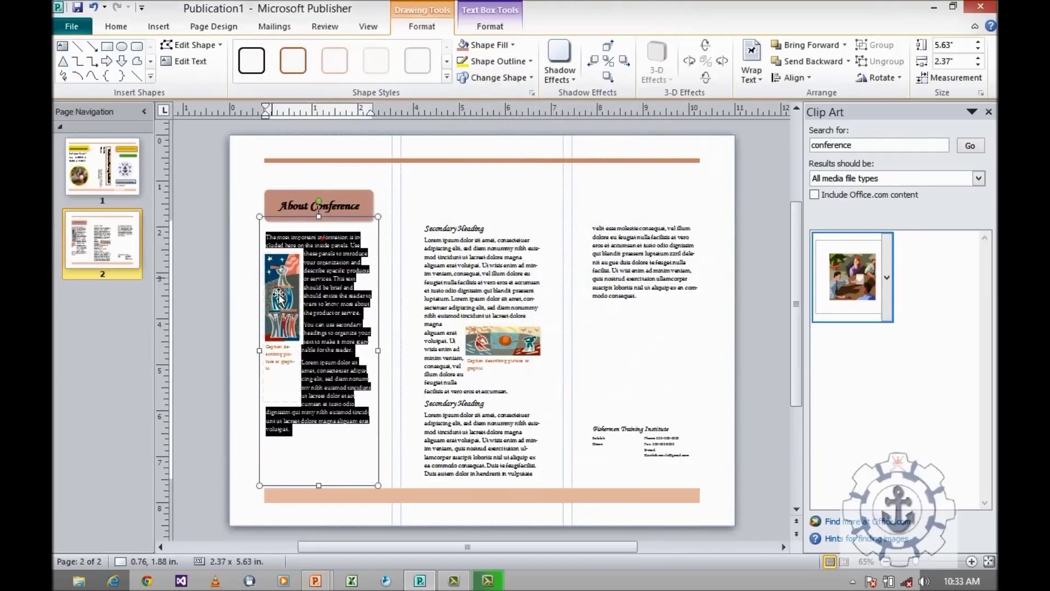
pyautogui.moveTo(269, 354); pyautogui.dragTo(265, 353)
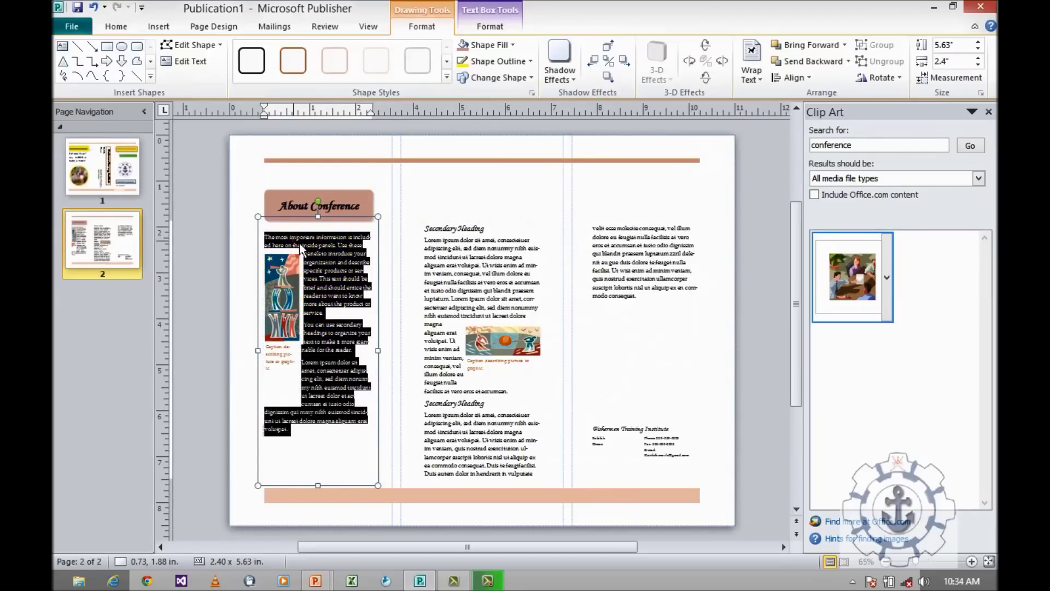
pyautogui.press('Delete')
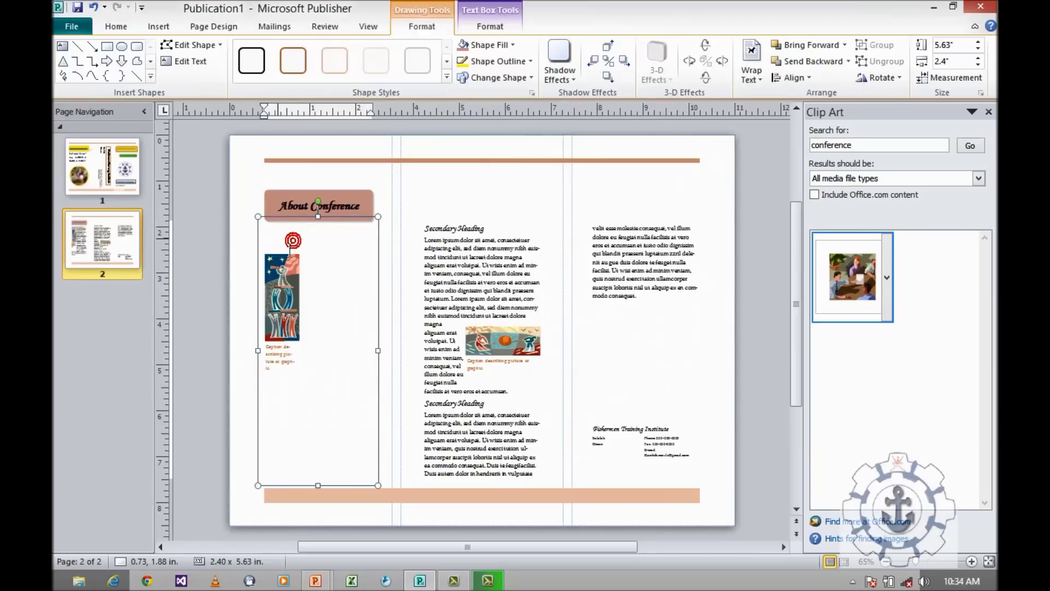
# Step: Enter "International conference on Cloud Computing and its application" in the body text box below About Conference
pyautogui.click(289, 247)
pyautogui.write('International conference on')
pyautogui.click(290, 249)
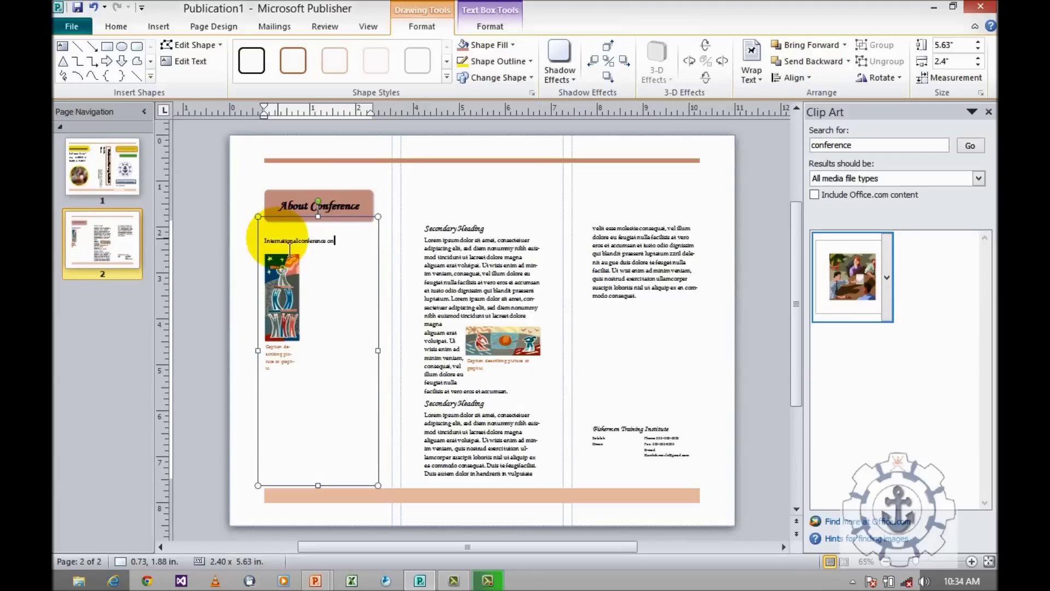
pyautogui.write('C')
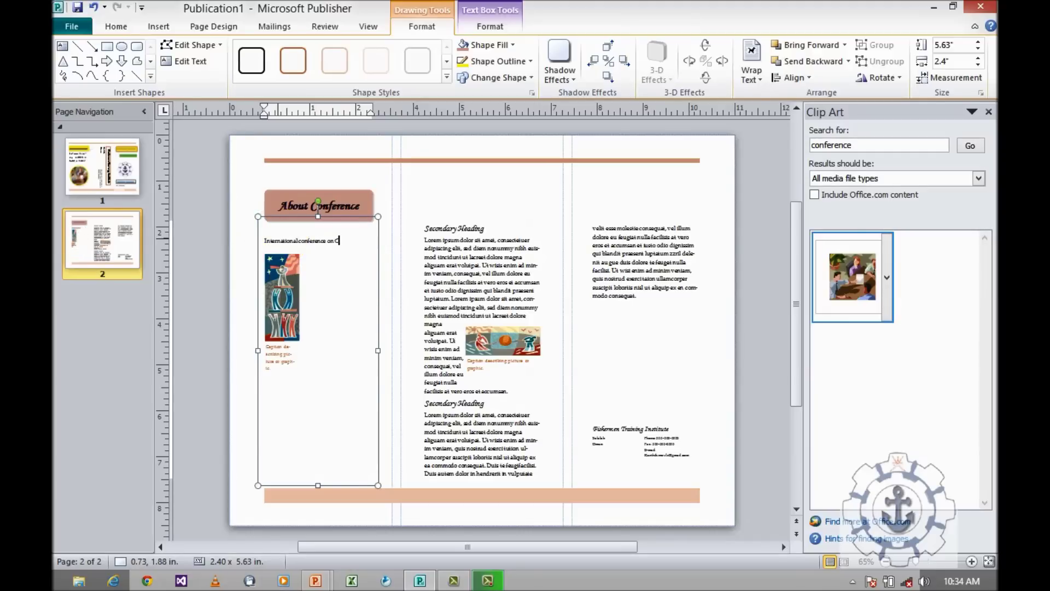
pyautogui.write('loud')
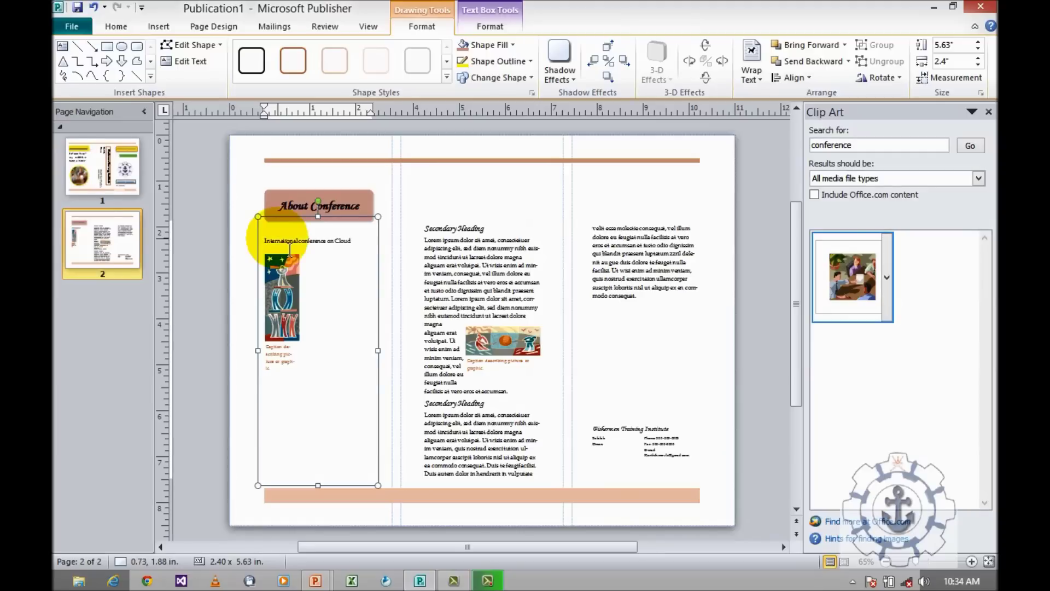
pyautogui.write(' Con-putin')
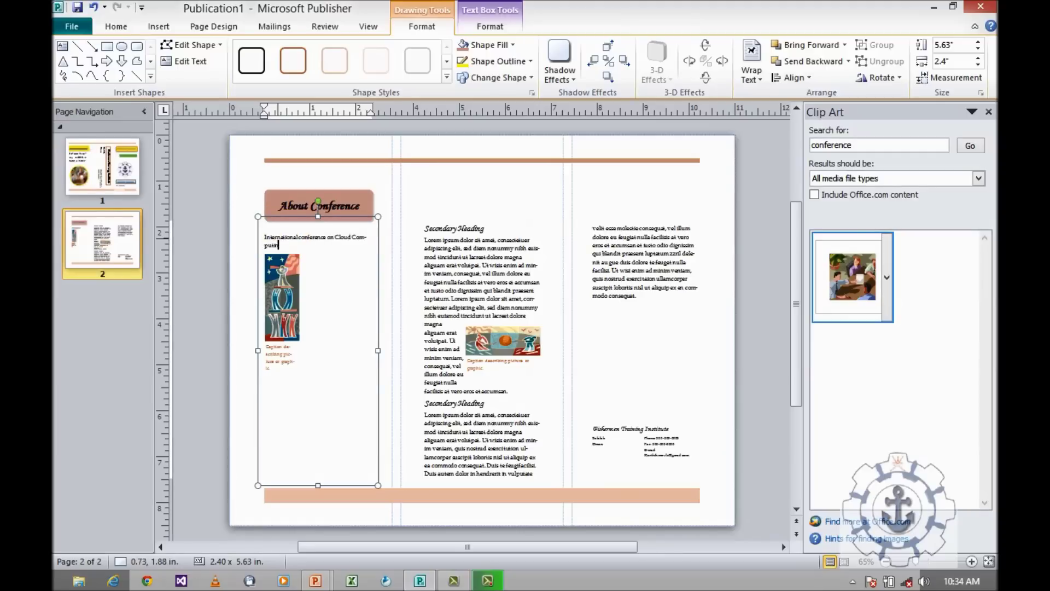
pyautogui.click(290, 247)
pyautogui.write('ting and its application')
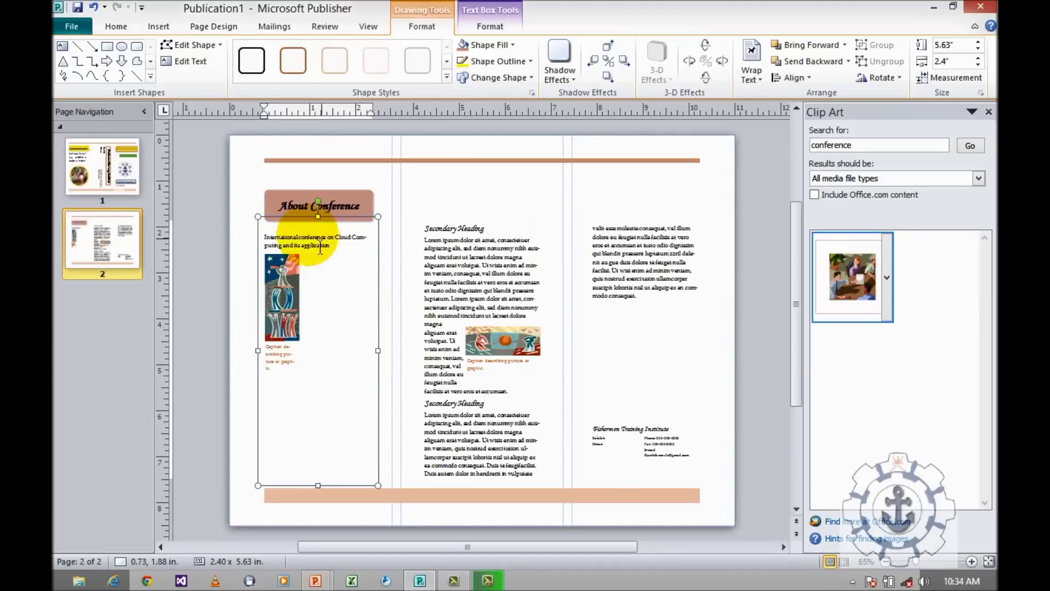
# Step: Set the body text below About Conference to 14 pt and justify it
pyautogui.moveTo(351, 237); pyautogui.dragTo(280, 254)
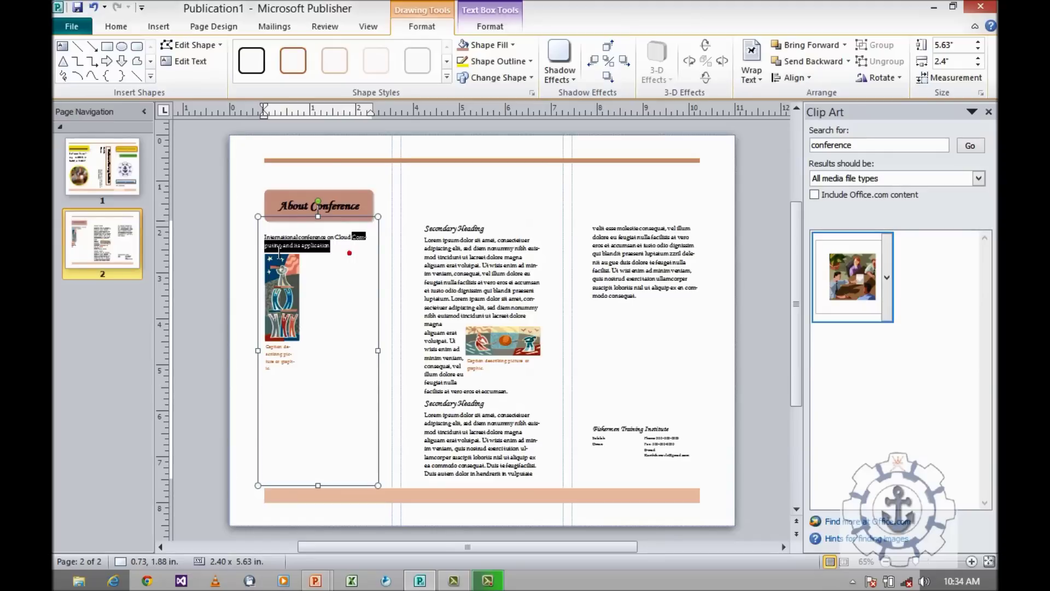
pyautogui.hotkey('ctrl', 'a')
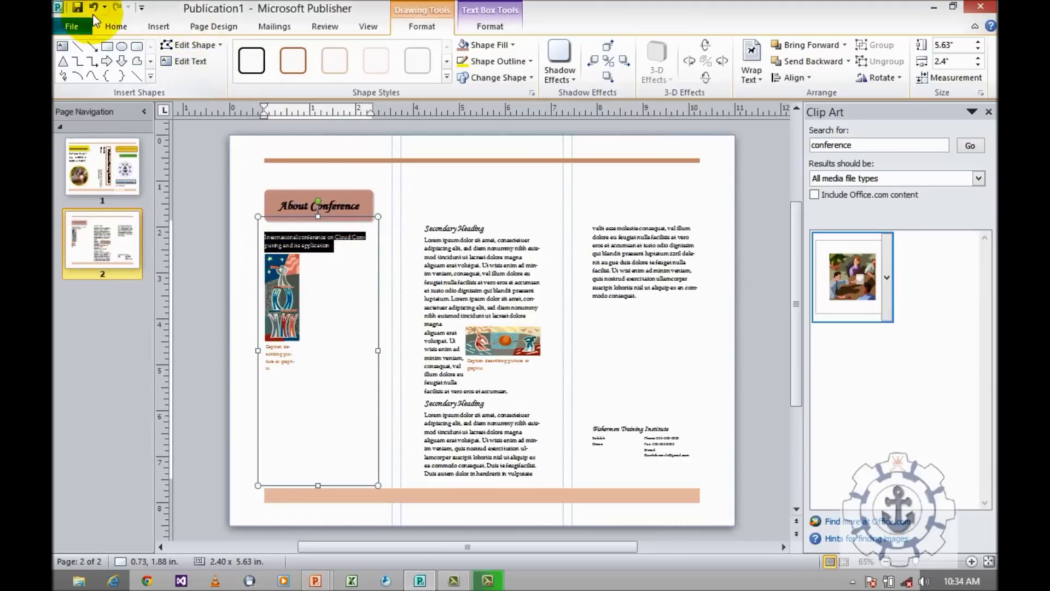
pyautogui.click(113, 25)
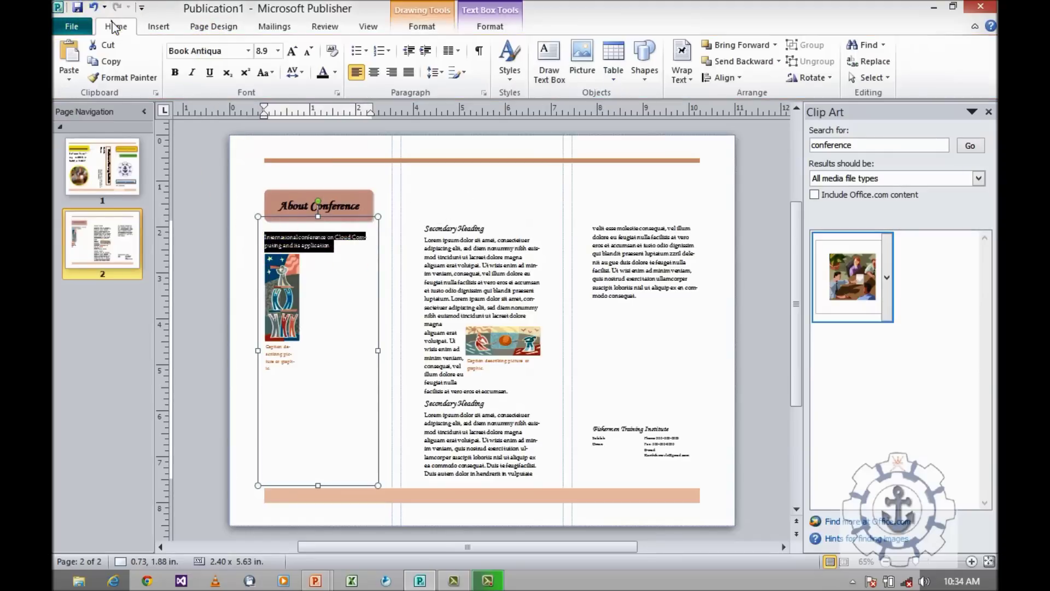
pyautogui.click(279, 52)
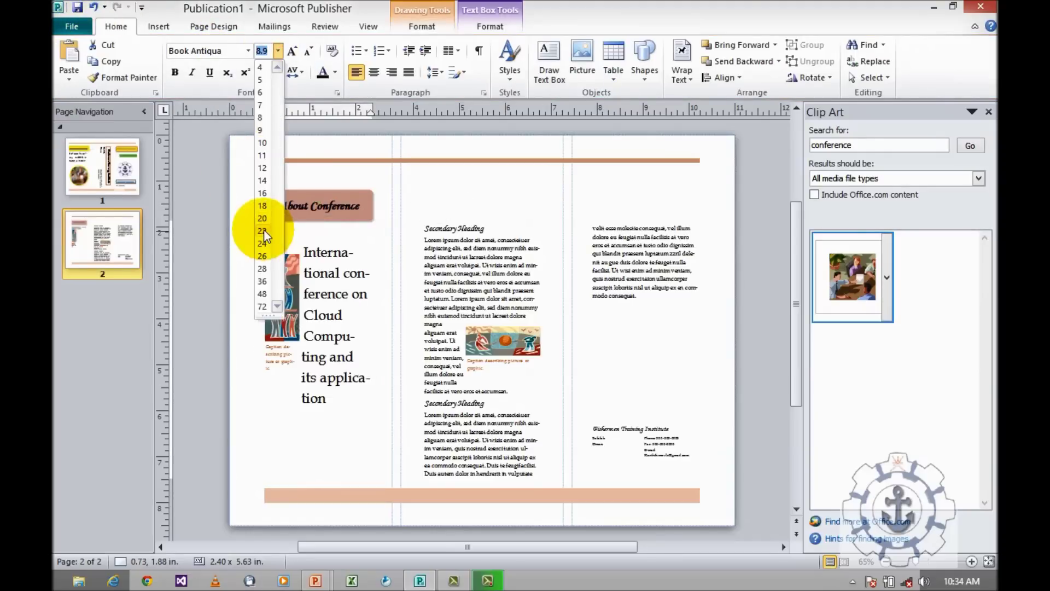
pyautogui.click(262, 182)
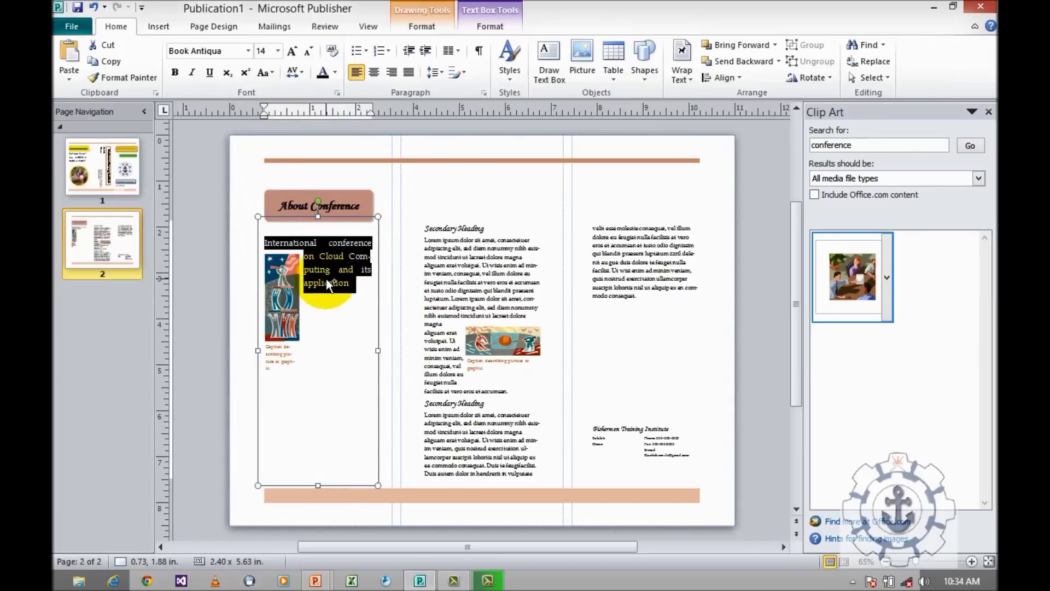
# Step: Move the captioned picture down to about 3.40 in., below the body text, and change "application" to "applications"
pyautogui.moveTo(271, 282); pyautogui.dragTo(276, 320)
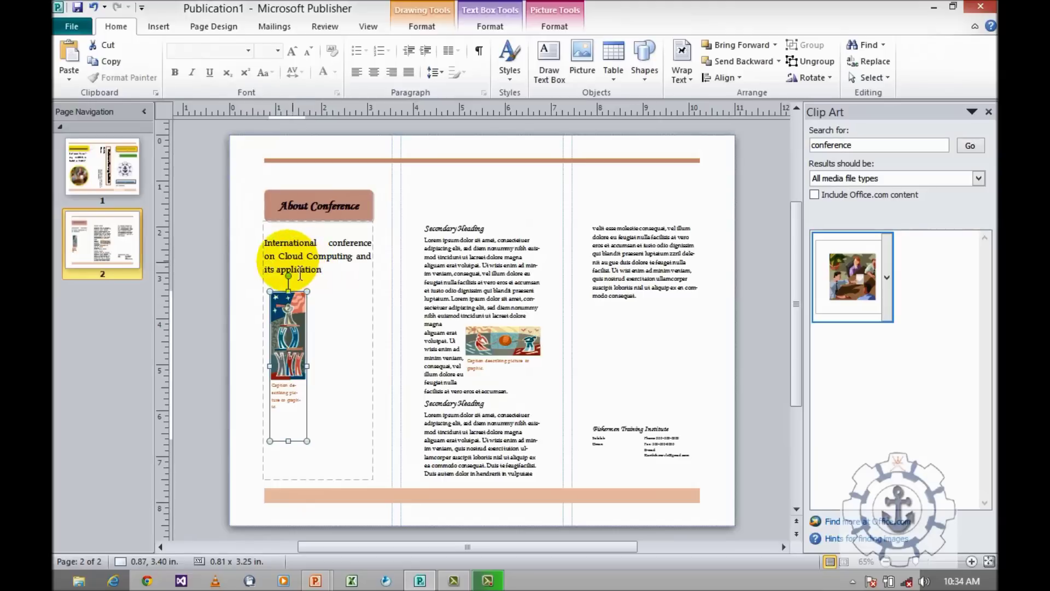
pyautogui.click(326, 276)
pyautogui.write('s')
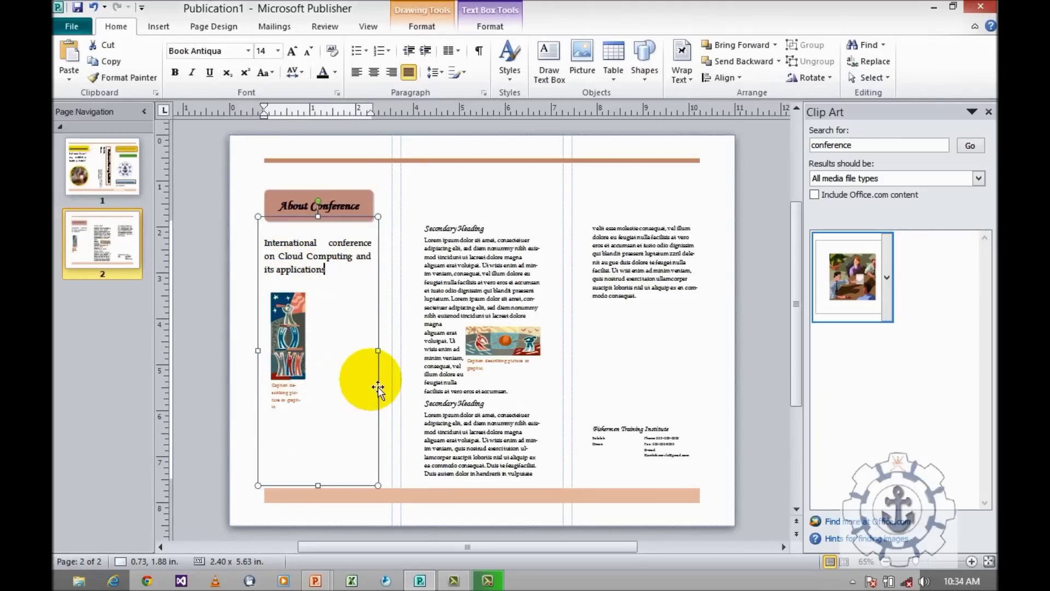
# Step: Shorten the About Conference body text box from its upper edge to about 5.53 in. high and apply the light orange gradient shape style
pyautogui.moveTo(317, 217); pyautogui.dragTo(318, 222)
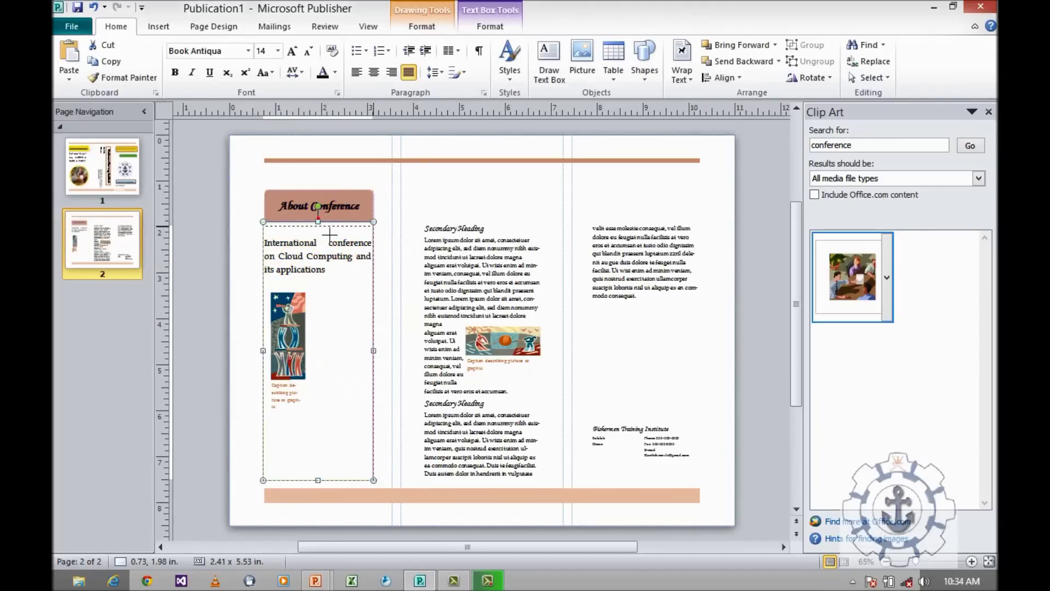
pyautogui.click(331, 210)
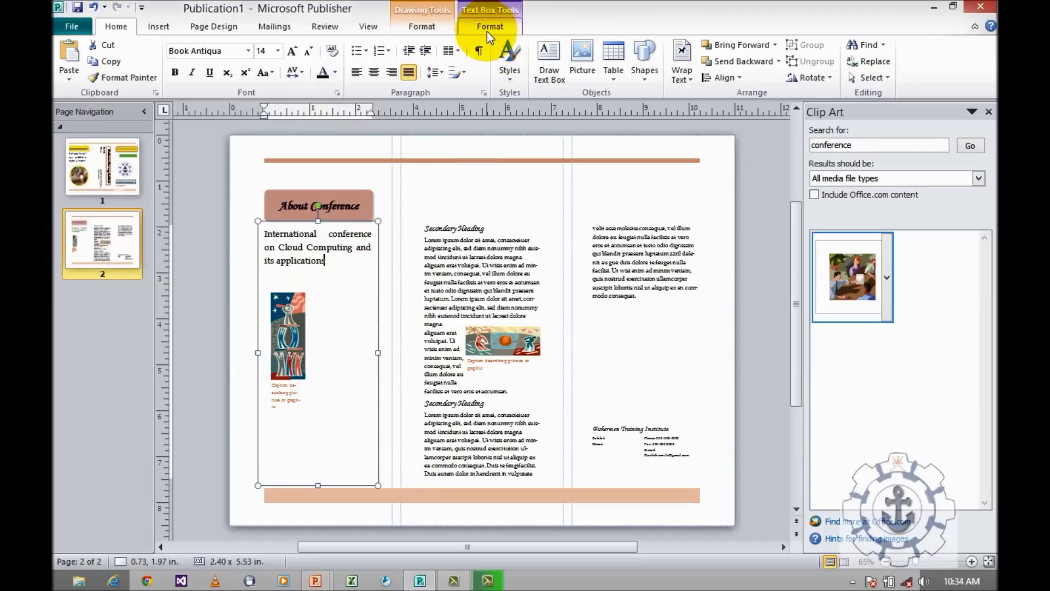
pyautogui.click(431, 26)
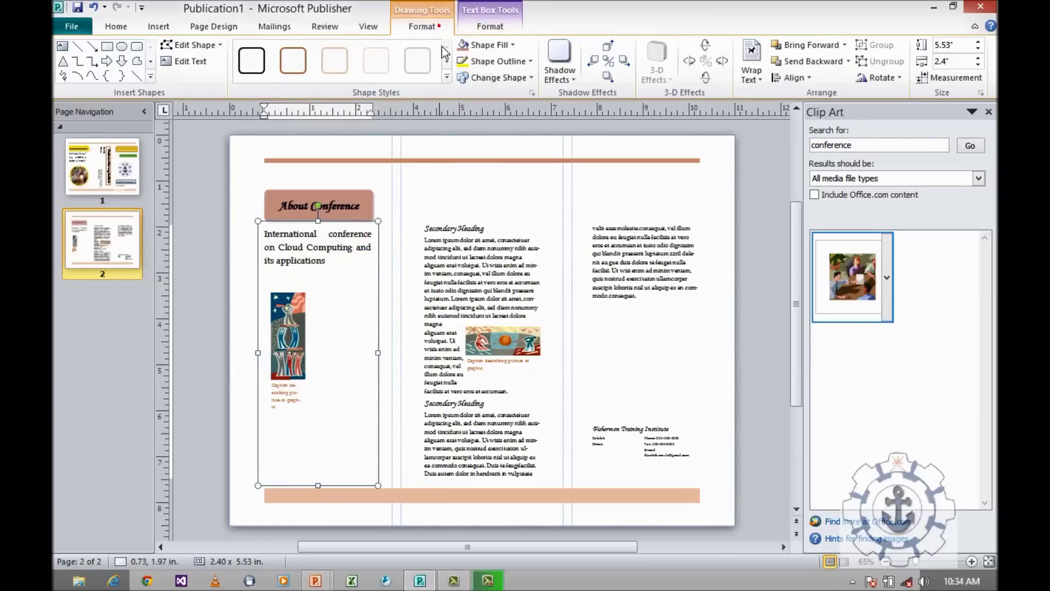
pyautogui.click(446, 77)
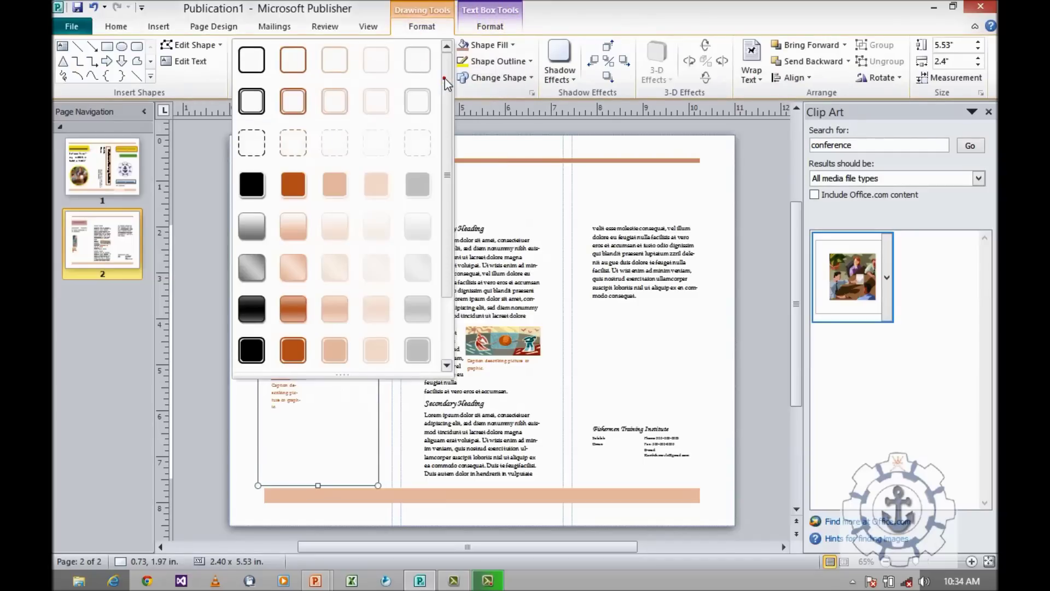
pyautogui.click(290, 229)
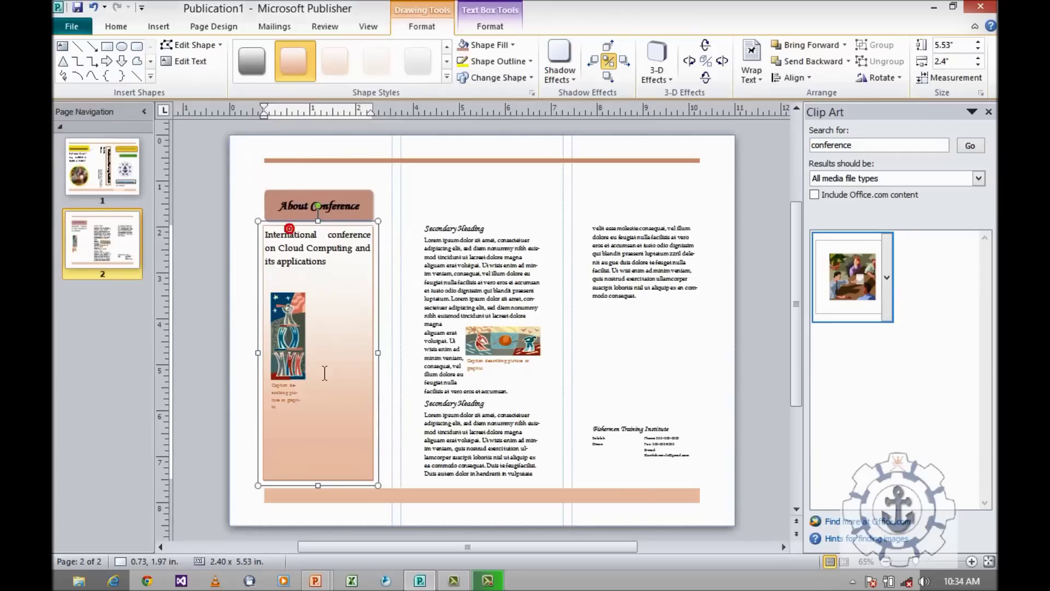
# Step: Delete the picture and its caption from the About Conference body text box
pyautogui.click(300, 362)
pyautogui.press('Delete')
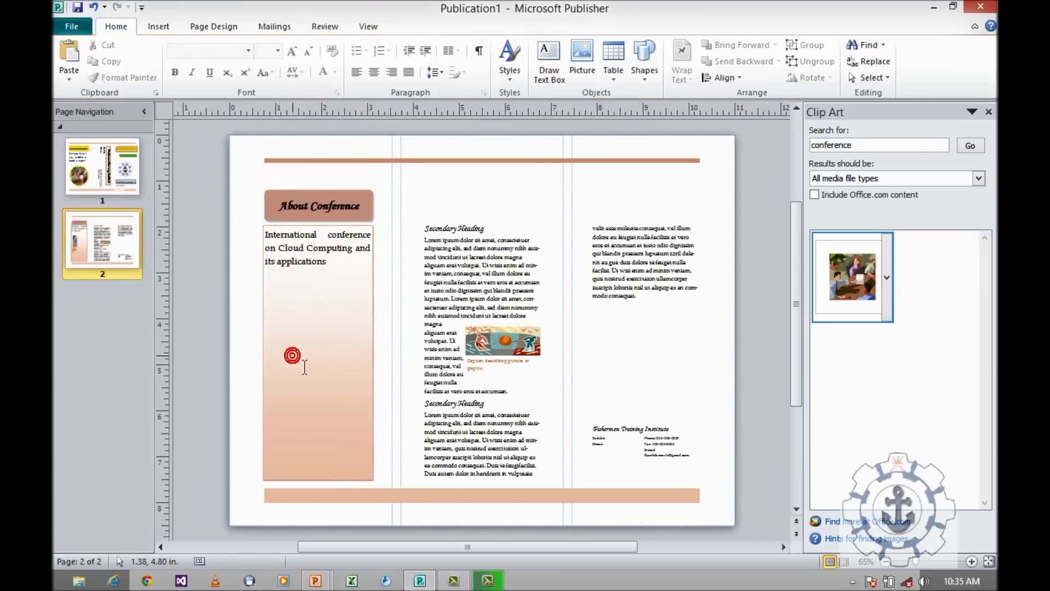
# Step: Search the clip art for "computer" and browse the resulting pictures
pyautogui.click(862, 147)
pyautogui.hotkey('ctrl', 'a')
pyautogui.write('comp')
pyautogui.click(854, 145)
pyautogui.write('uter')
pyautogui.press('Return')
pyautogui.moveTo(984, 276); pyautogui.dragTo(984, 343)
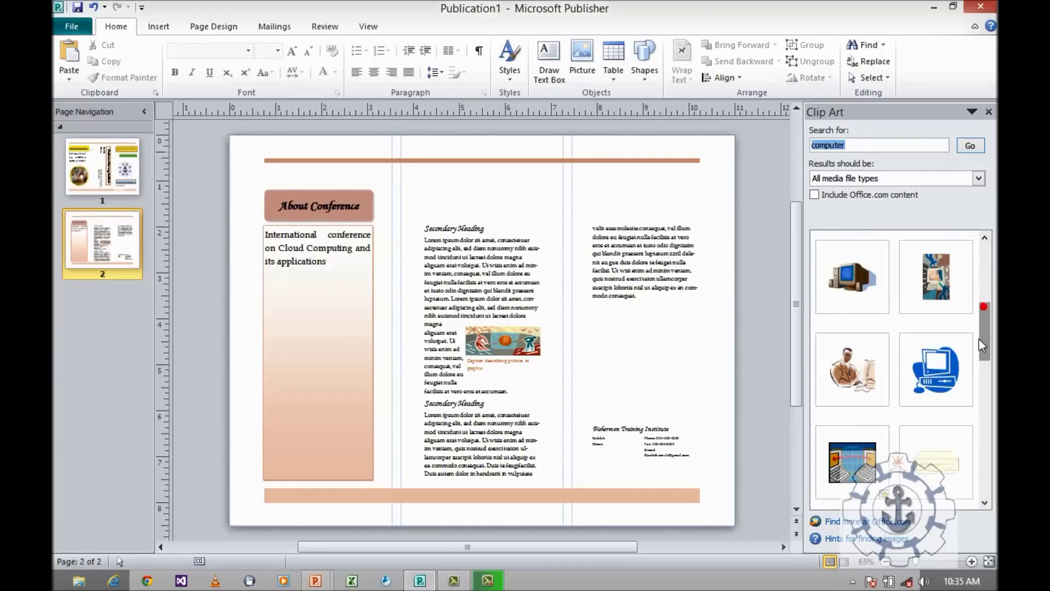
# Step: Insert the clip art of a man working at a computer into the About Conference text box, sized to fit directly below the text
pyautogui.moveTo(851, 365); pyautogui.dragTo(327, 364)
pyautogui.moveTo(364, 421); pyautogui.dragTo(356, 393)
pyautogui.moveTo(317, 353); pyautogui.dragTo(322, 278)
pyautogui.click(331, 420)
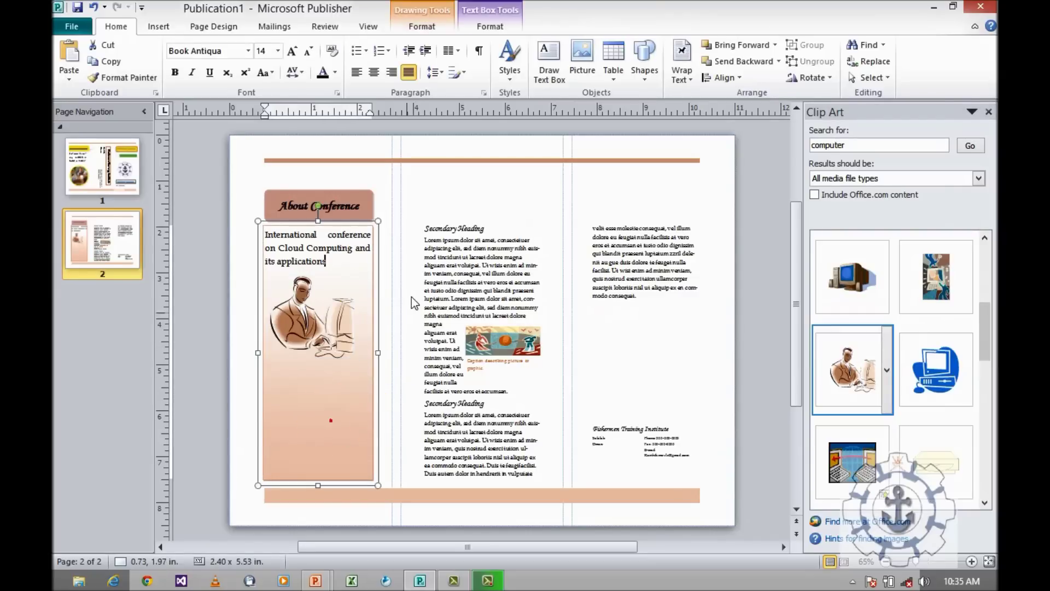
# Step: Replace the first "Secondary Heading" in the middle panel with "Program Agenda"
pyautogui.click(429, 228)
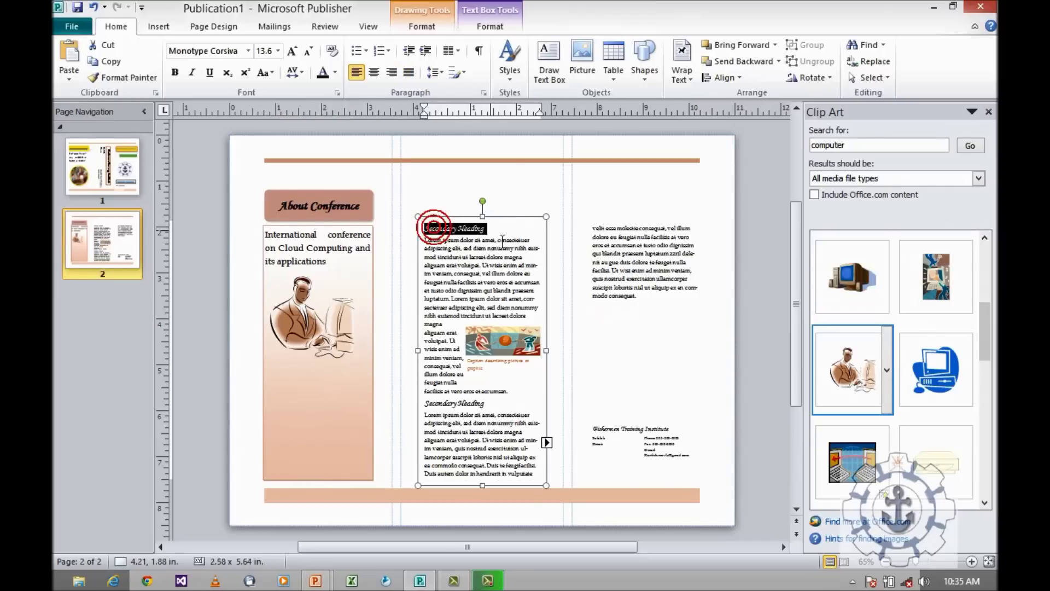
pyautogui.write('C')
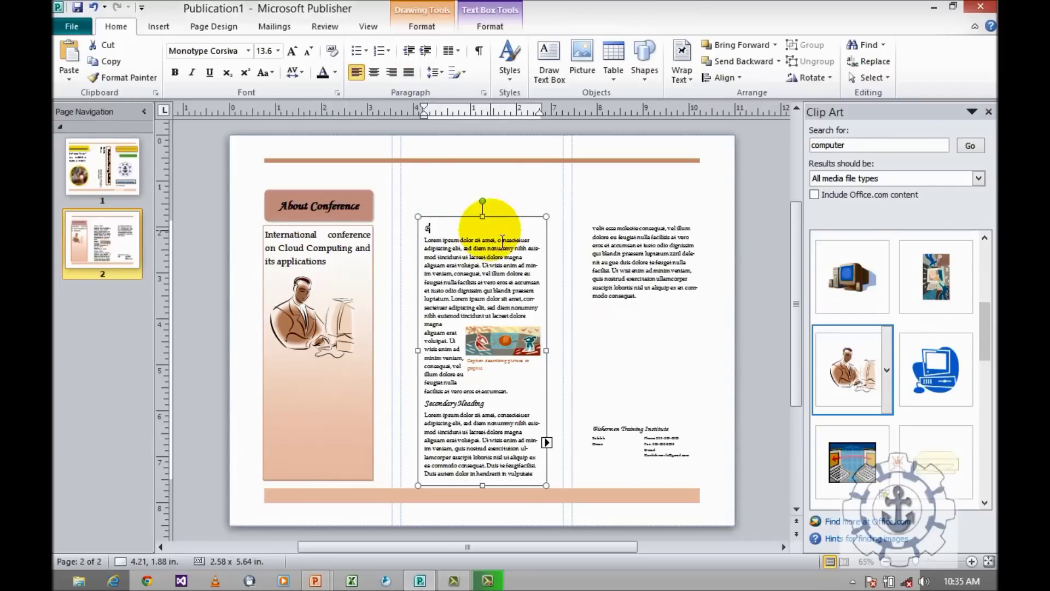
pyautogui.write('ro')
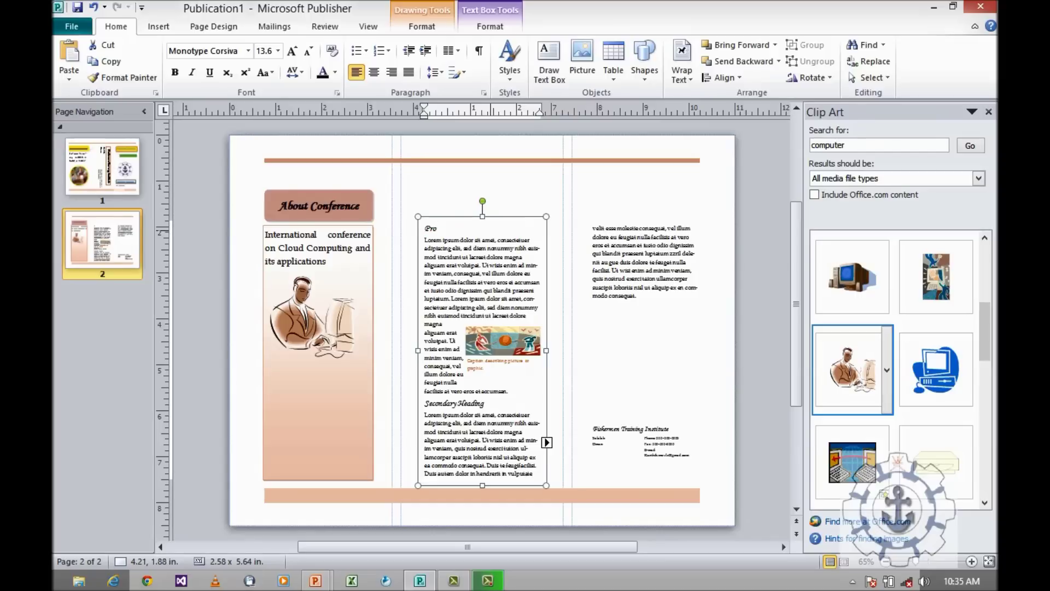
pyautogui.write('gram')
pyautogui.click(490, 229)
pyautogui.write('A')
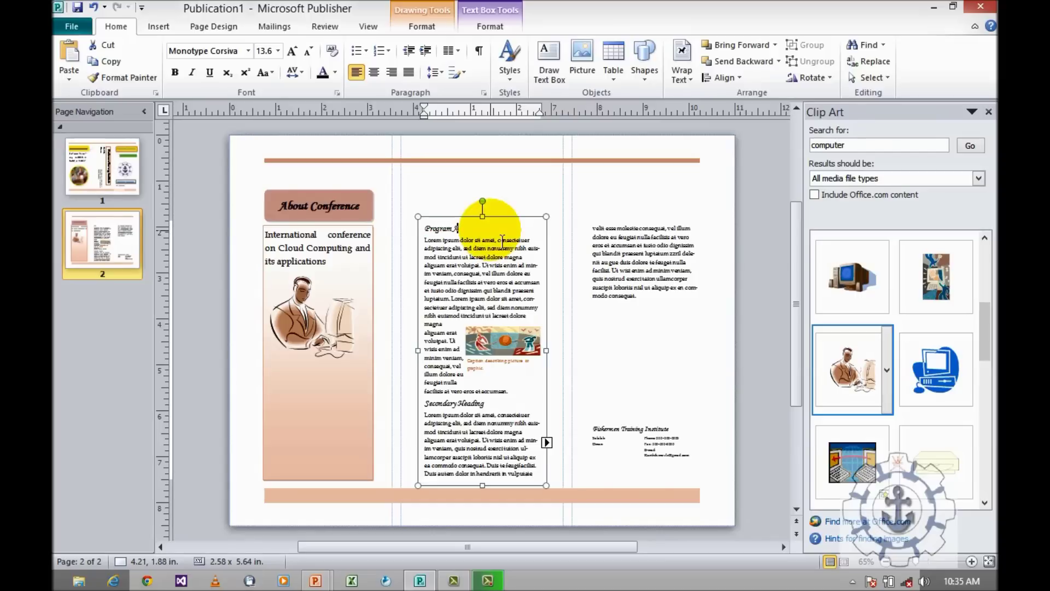
pyautogui.write('genda')
# Step: Format the "Program Agenda" heading as 28 pt bold in standard blue
pyautogui.moveTo(478, 230); pyautogui.dragTo(438, 235)
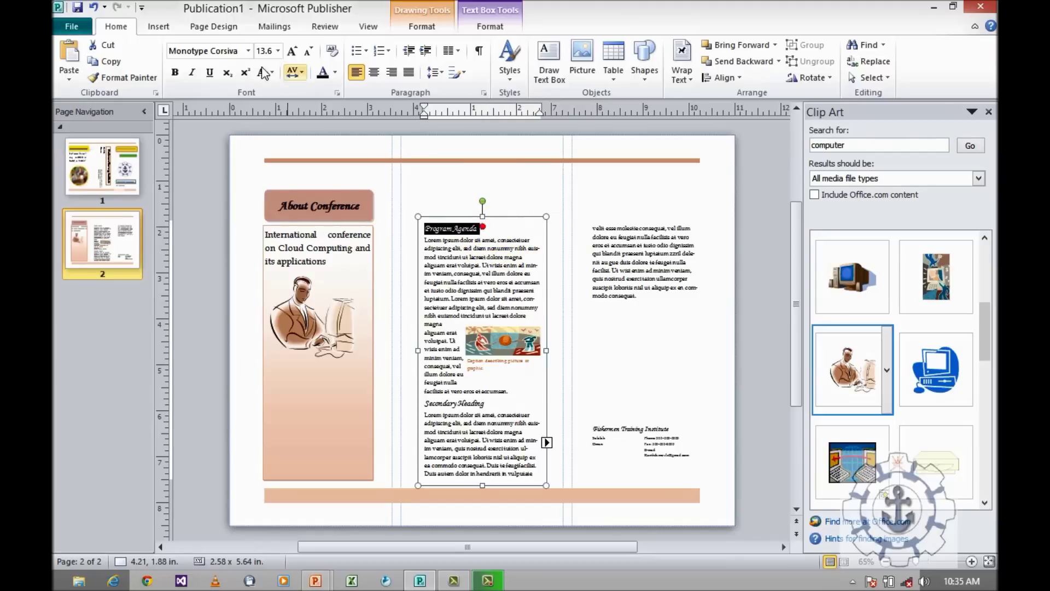
pyautogui.click(277, 51)
pyautogui.moveTo(264, 208); pyautogui.dragTo(264, 268)
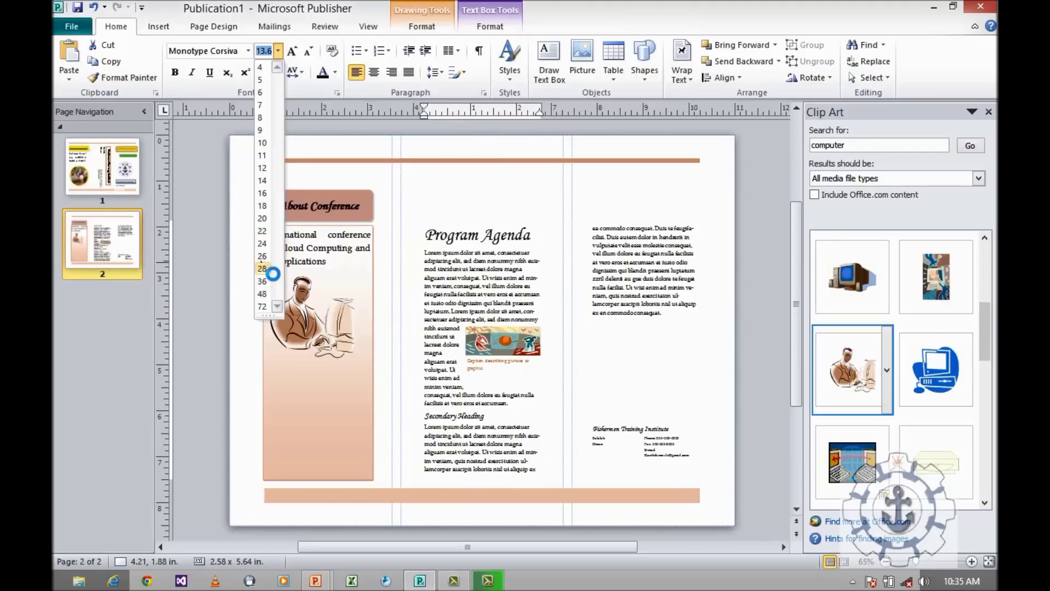
pyautogui.click(265, 268)
pyautogui.click(175, 71)
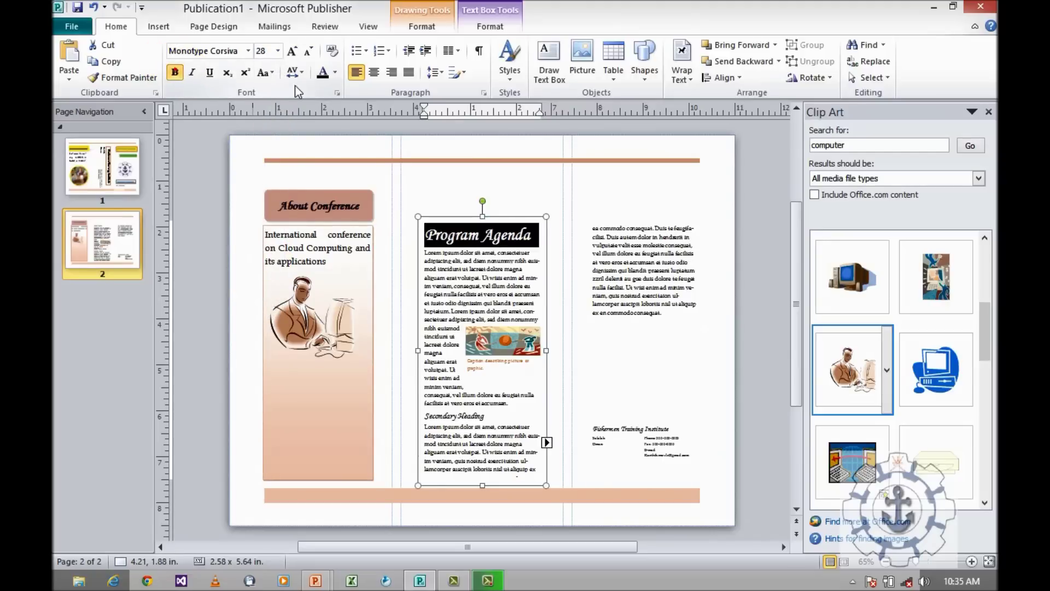
pyautogui.click(335, 72)
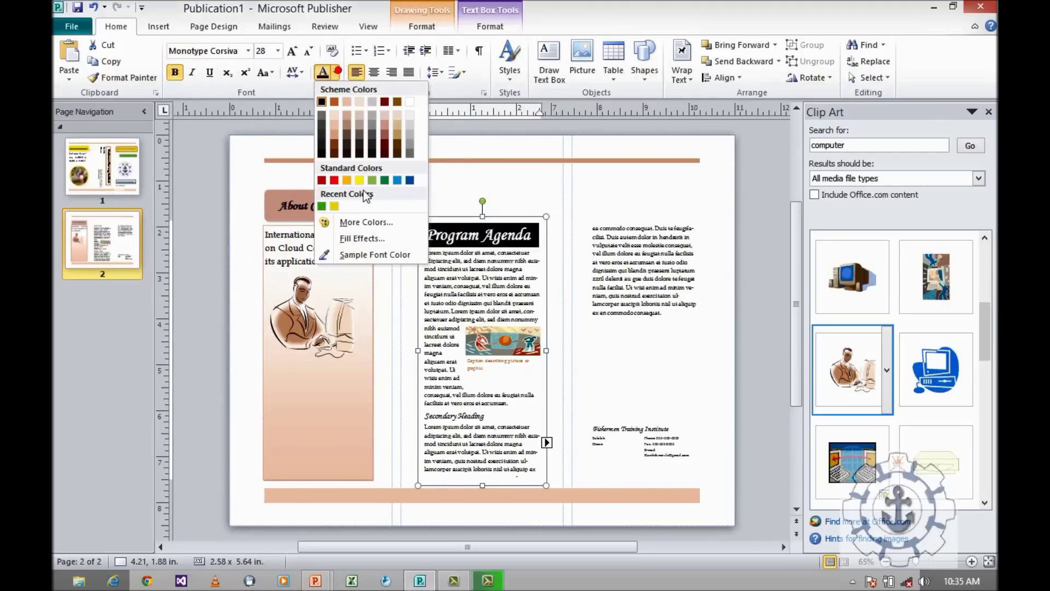
pyautogui.click(411, 180)
# Step: Replace the placeholder paragraph under the Program Agenda heading with "Location"
pyautogui.moveTo(425, 252); pyautogui.dragTo(545, 386)
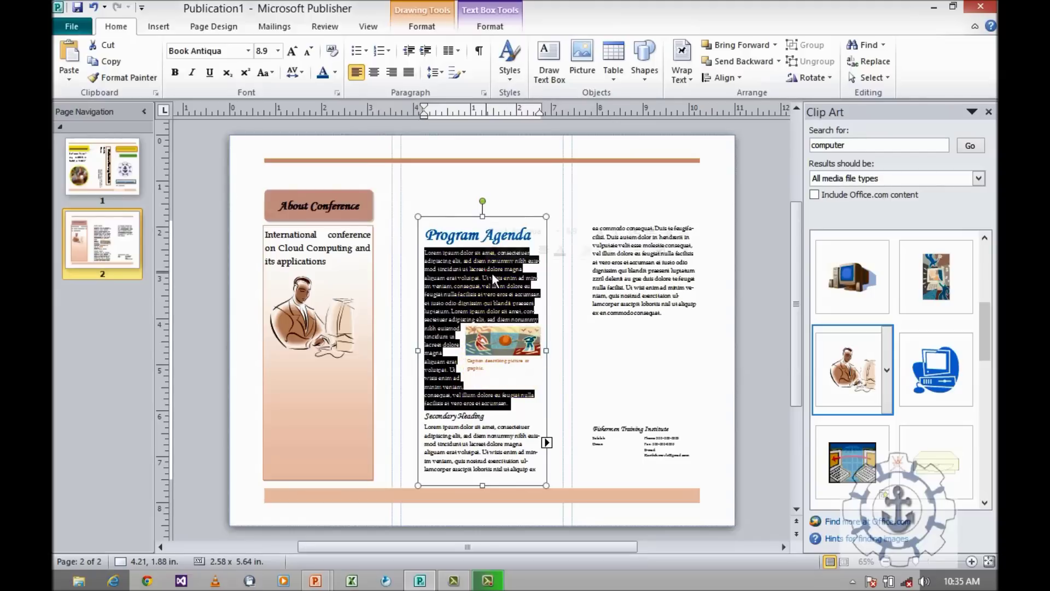
pyautogui.click(485, 362)
pyautogui.press('Delete')
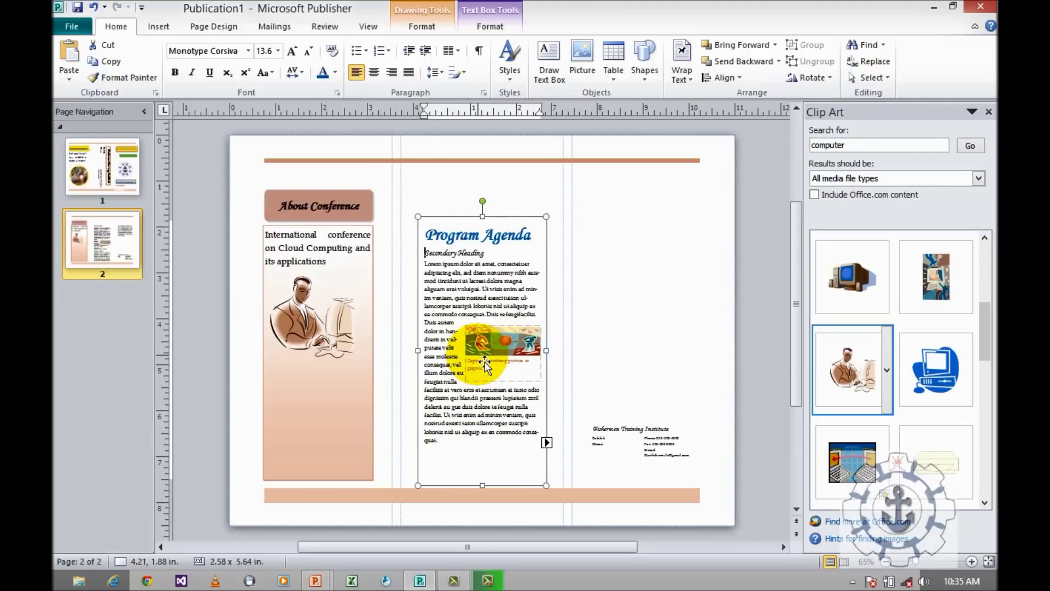
pyautogui.hotkey('ctrl', 'z')
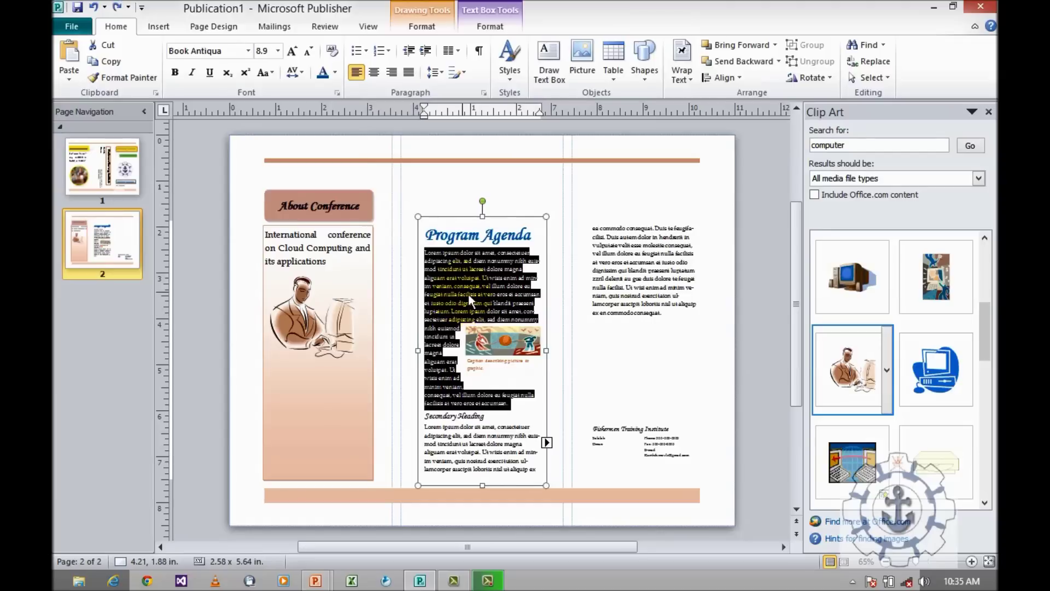
pyautogui.write('k')
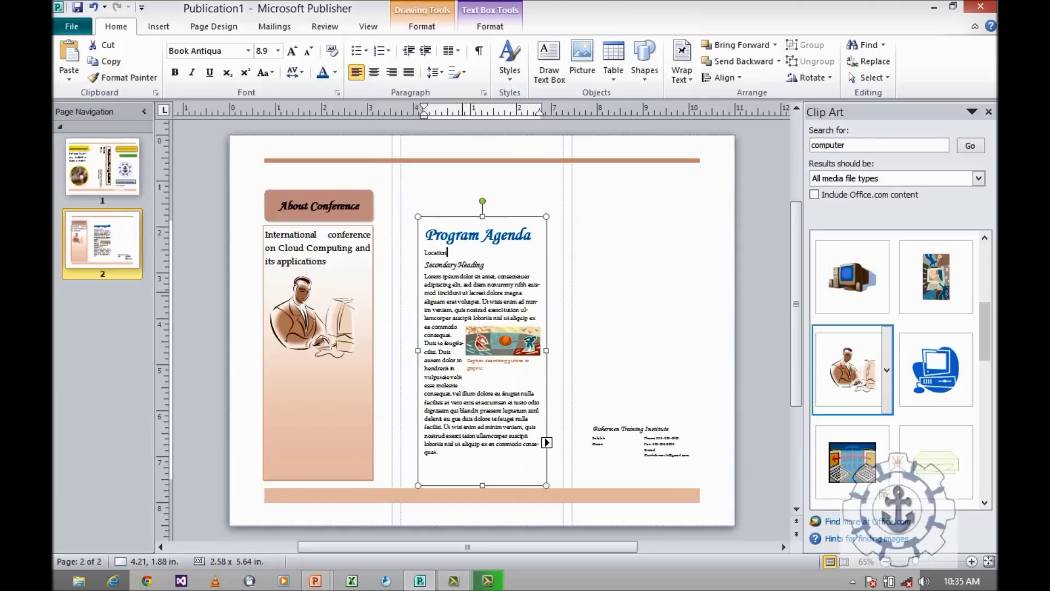
# Step: Set all the text below the Program Agenda heading to 22 pt
pyautogui.click(427, 254)
pyautogui.hotkey('ctrl', 'a')
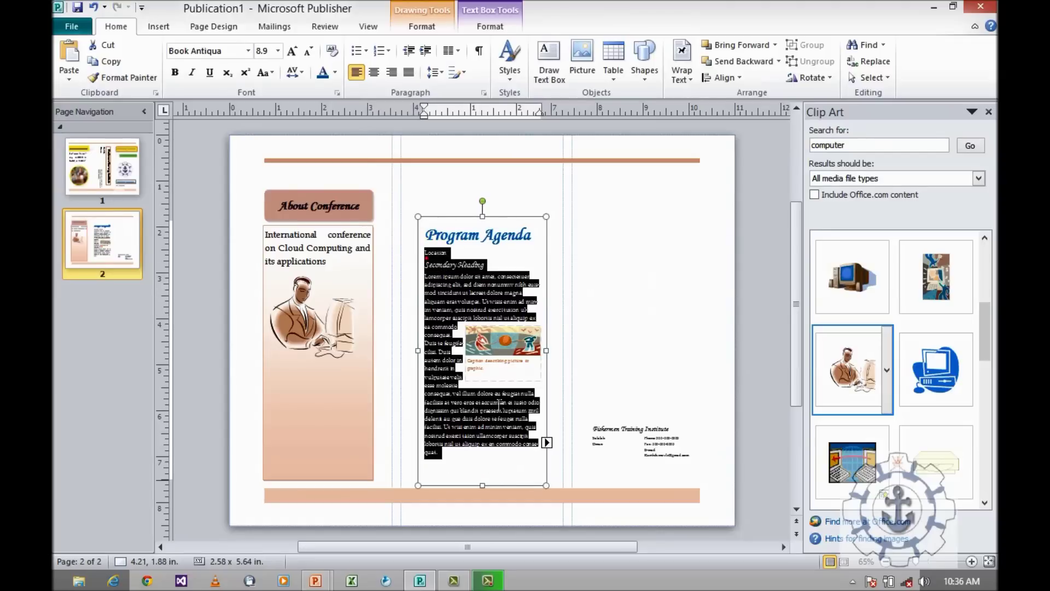
pyautogui.click(278, 51)
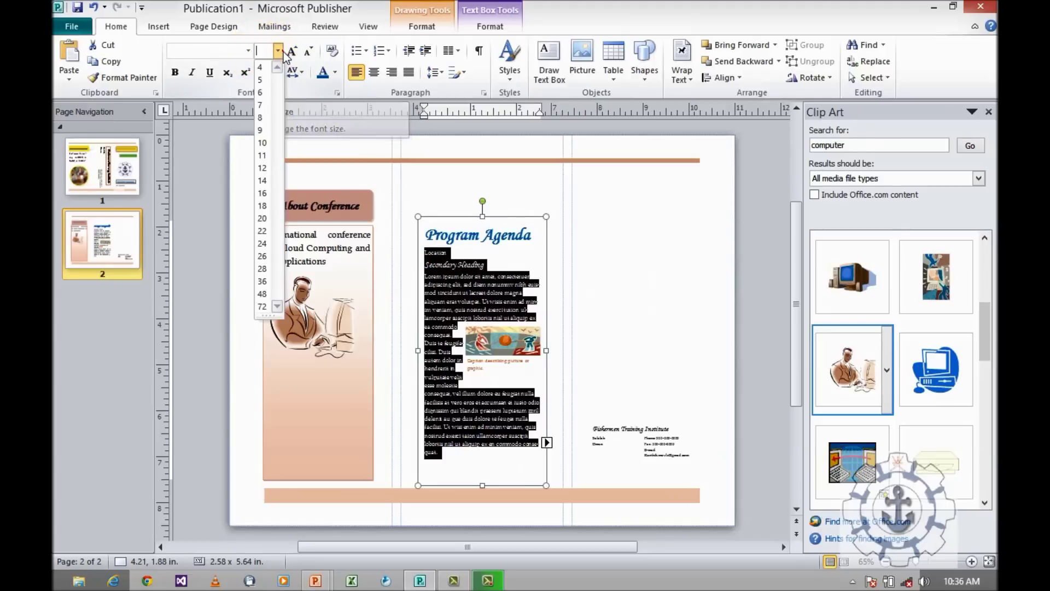
pyautogui.click(263, 232)
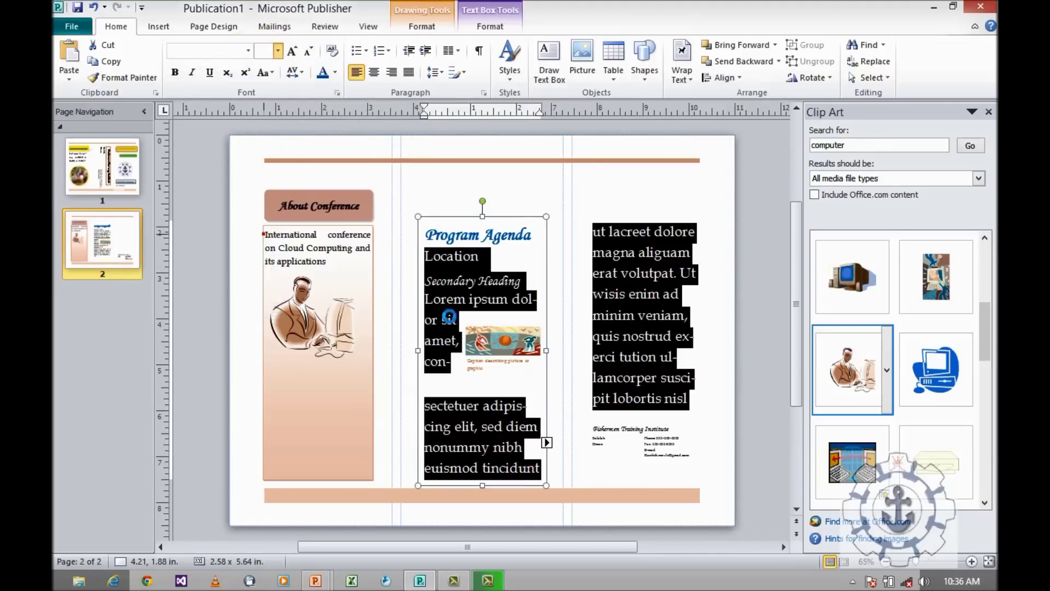
# Step: Replace "Location" with "Venue" and add a blank line below it
pyautogui.click(492, 271)
pyautogui.moveTo(490, 258); pyautogui.dragTo(429, 266)
pyautogui.write('Venu')
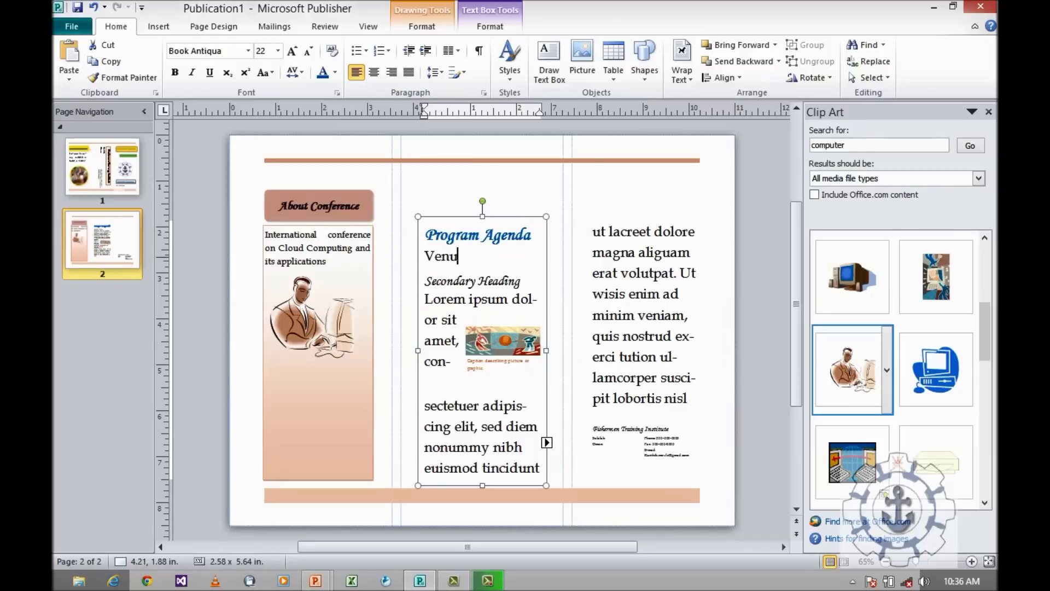
pyautogui.press('Return')
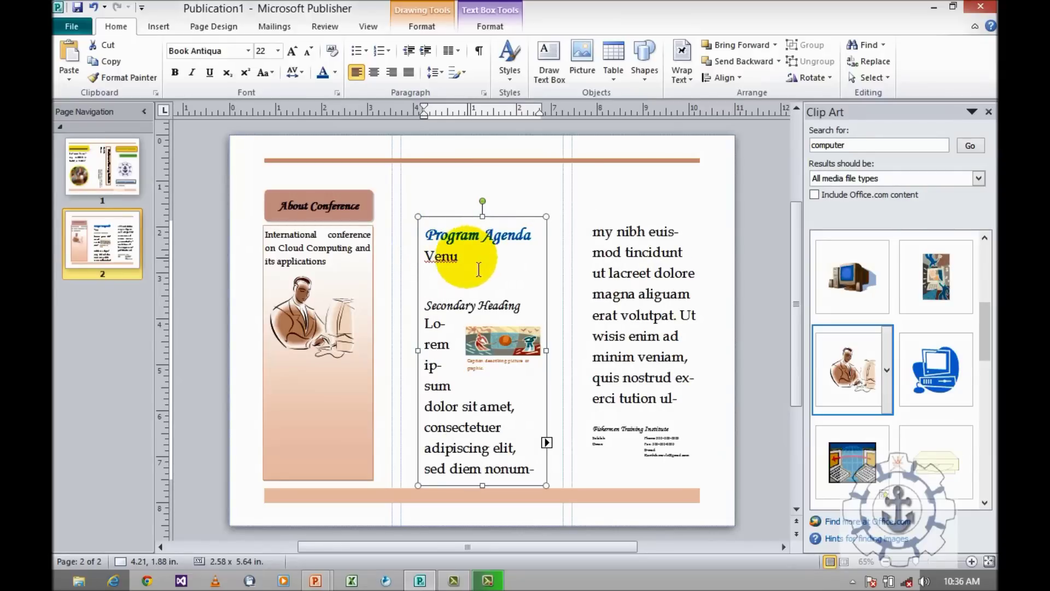
pyautogui.click(462, 257)
pyautogui.write('e')
# Step: Delete the remaining "Secondary Heading" and all the placeholder body text after it, including its continuation in the third panel
pyautogui.tripleClick(455, 304)
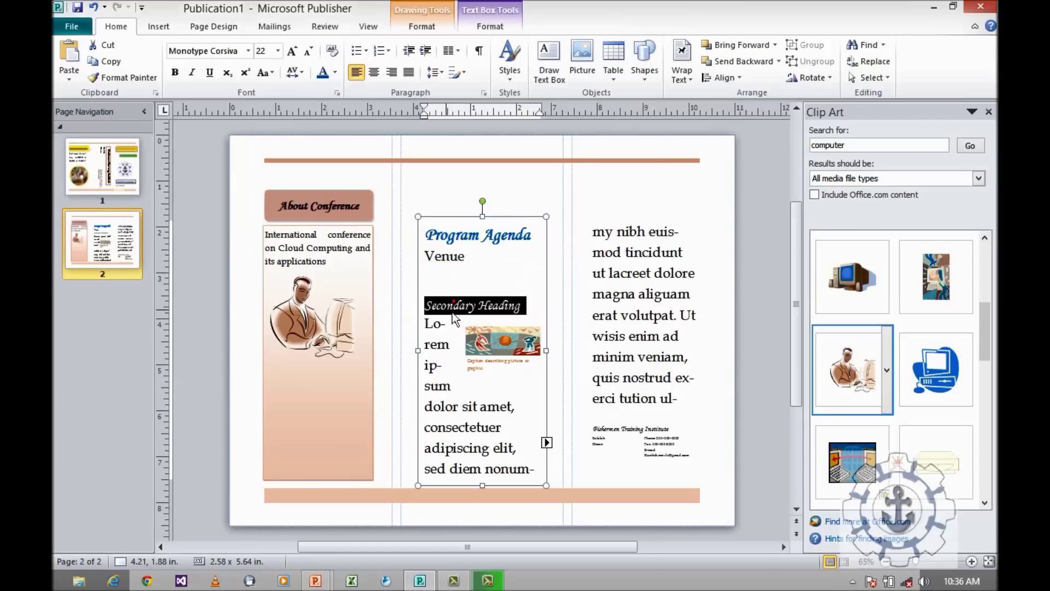
pyautogui.press('Delete')
pyautogui.click(456, 319)
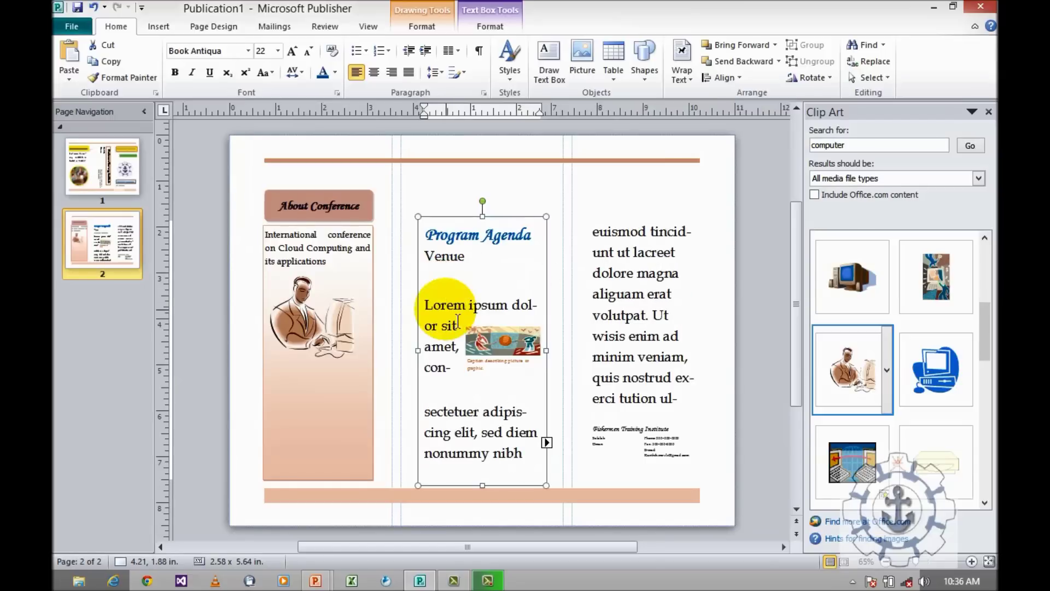
pyautogui.click(430, 304)
pyautogui.hotkey('ctrl', 'shift', 'End')
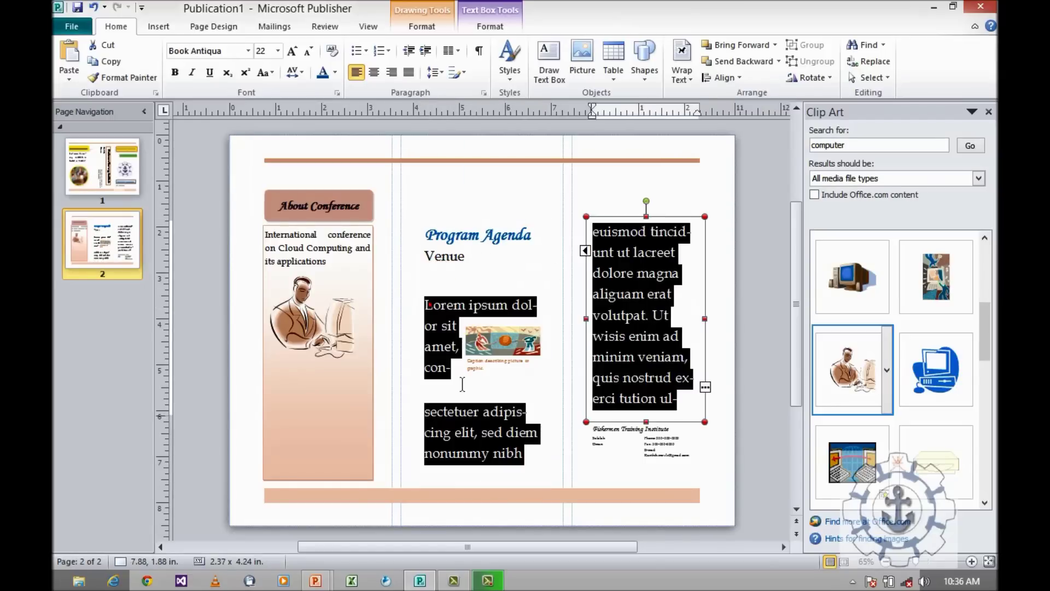
pyautogui.press('Delete')
pyautogui.write('S')
pyautogui.press('BackSpace')
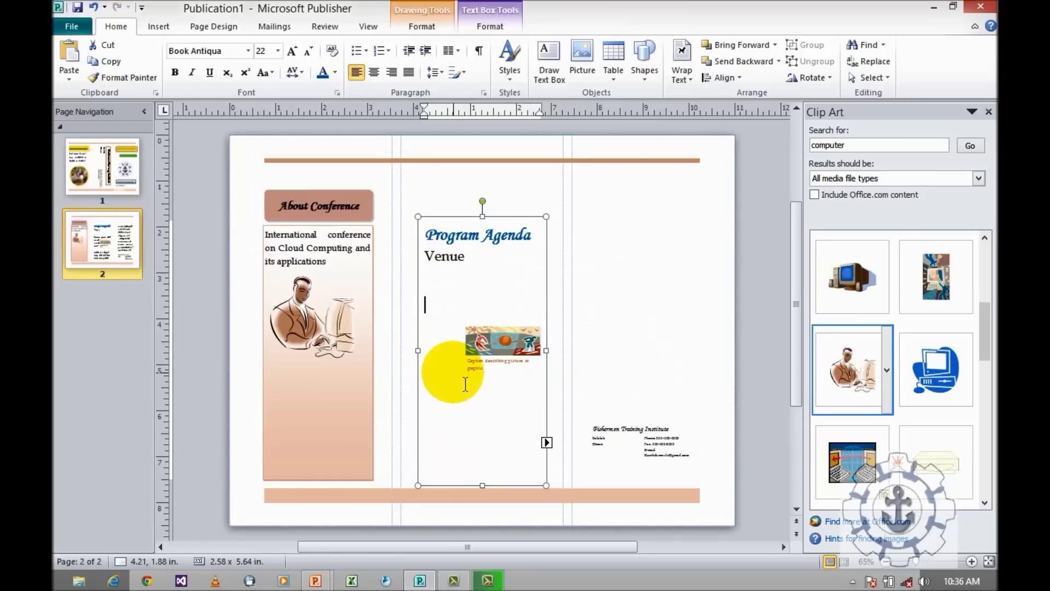
# Step: Add the agenda entry "Welcome speech" below Venue, followed by blank lines
pyautogui.write('welcome spe')
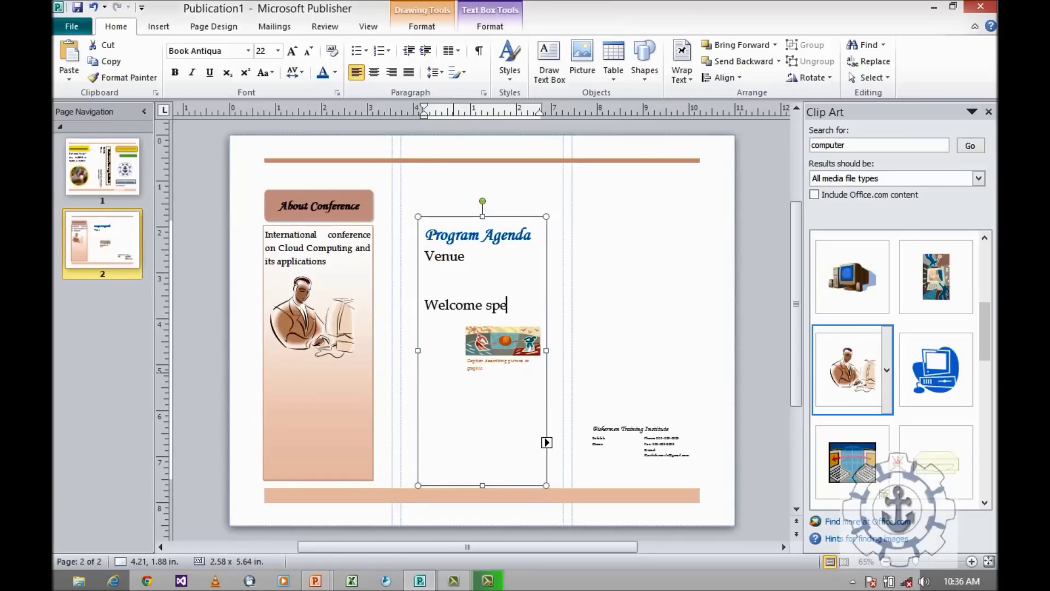
pyautogui.write('en')
pyautogui.press('Return')
pyautogui.press('Return')
pyautogui.click(523, 304)
pyautogui.write('ch')
# Step: Add the agenda entries "About Campus" and "About Salalah" on separate lines below the Welcome speech entry
pyautogui.write('about ')
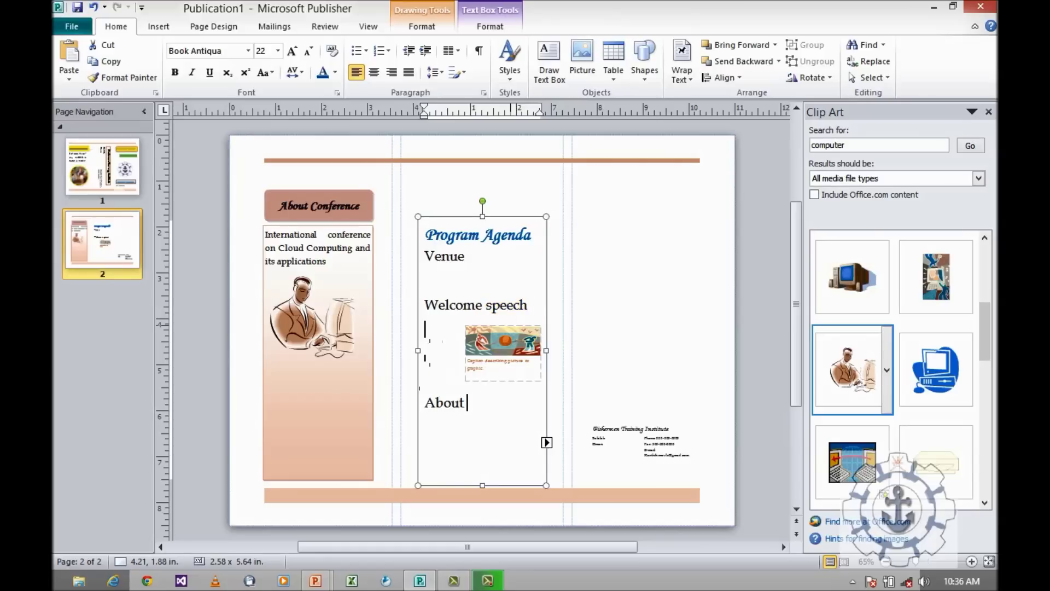
pyautogui.write('Campus')
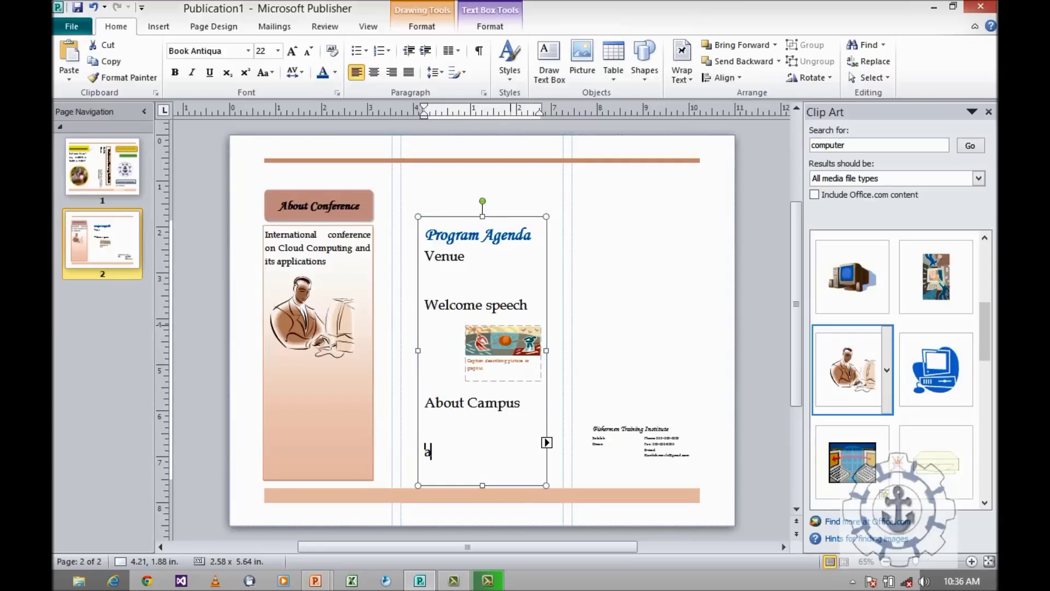
pyautogui.write('ut sala')
pyautogui.write('lah')
# Step: Start an entry in the third panel's linked text box with "Resi", discarding the initial "About" wording
pyautogui.click(594, 230)
pyautogui.write('Ab')
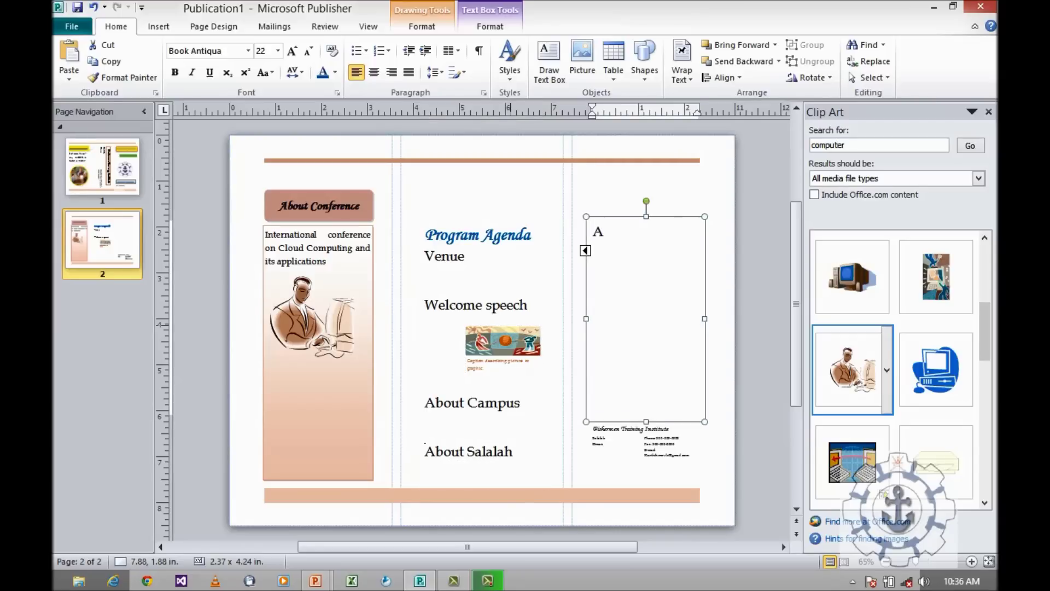
pyautogui.write('out')
pyautogui.press('BackSpace')
pyautogui.press('BackSpace')
pyautogui.press('BackSpace')
pyautogui.press('BackSpace')
pyautogui.press('BackSpace')
pyautogui.press('BackSpace')
pyautogui.write('Resi')
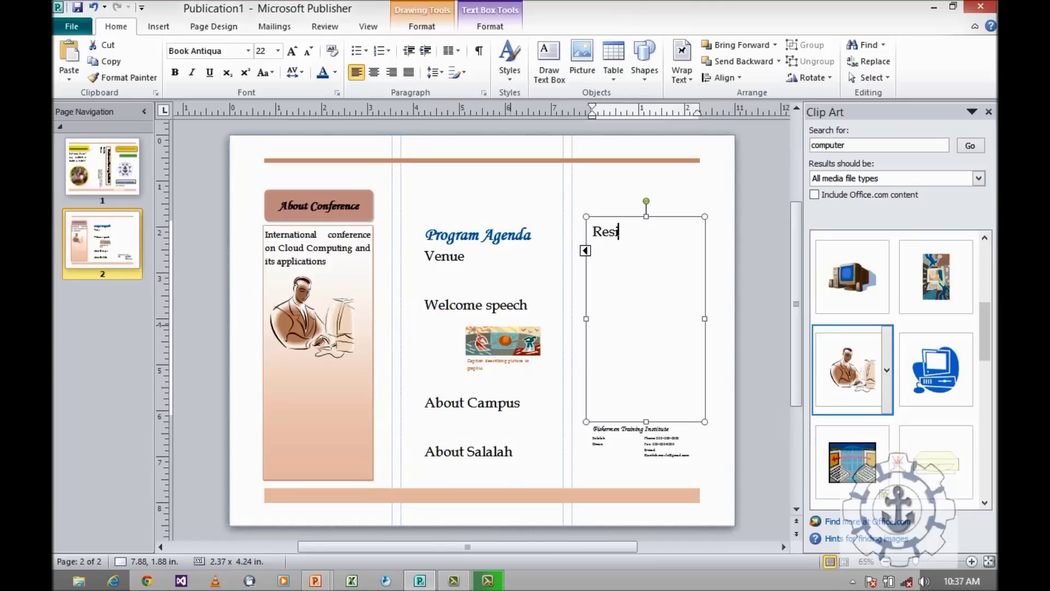